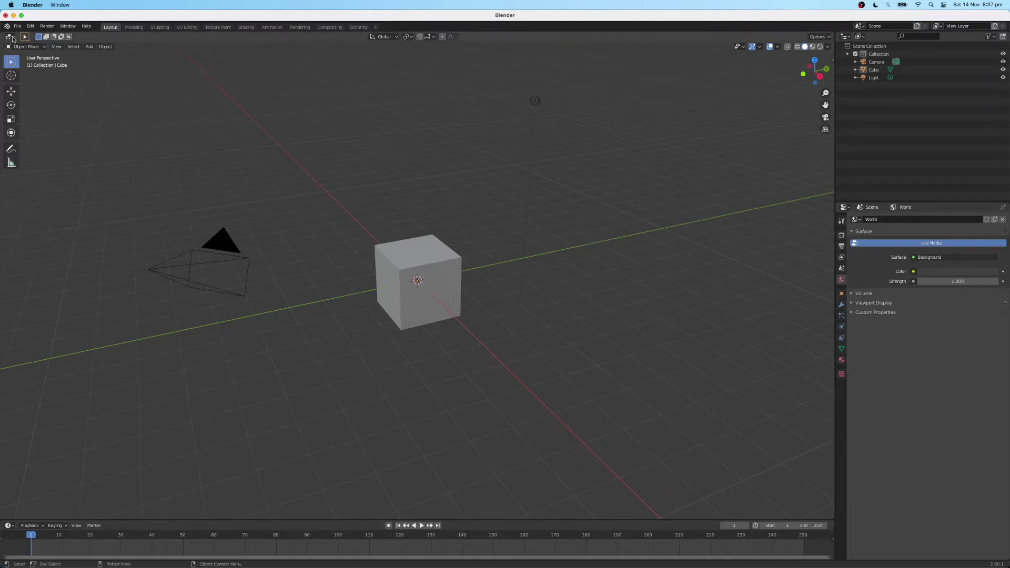
- Turn the main view into the World Shader Editor and add a Texture Coordinate node
click(10, 37)
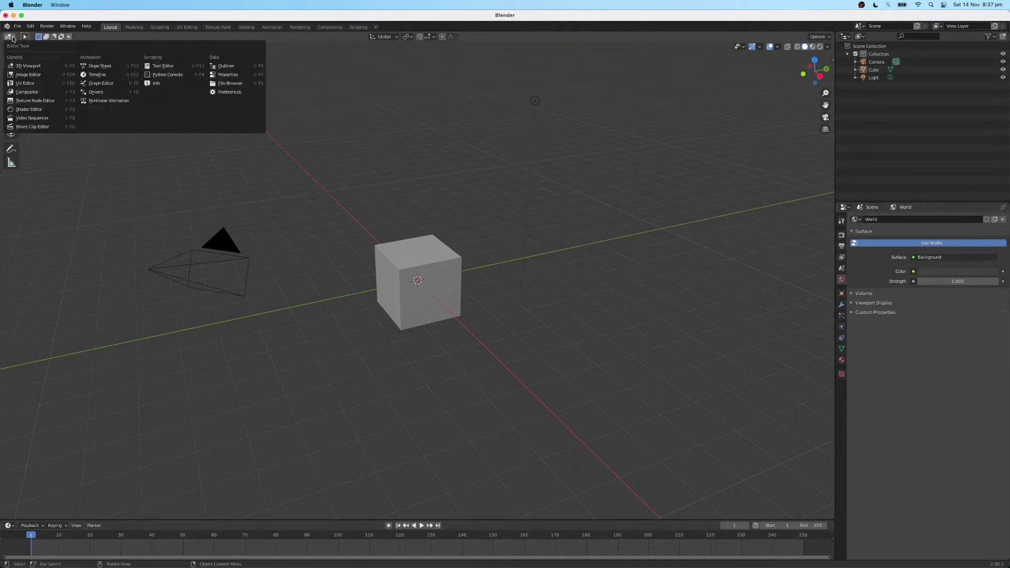
click(30, 109)
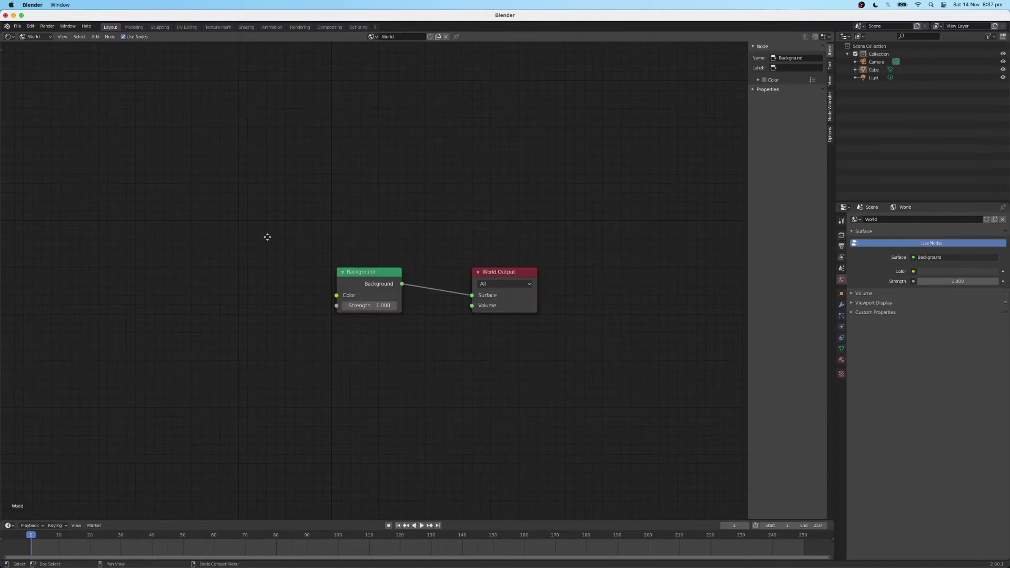
middle_drag(267, 237, 363, 228)
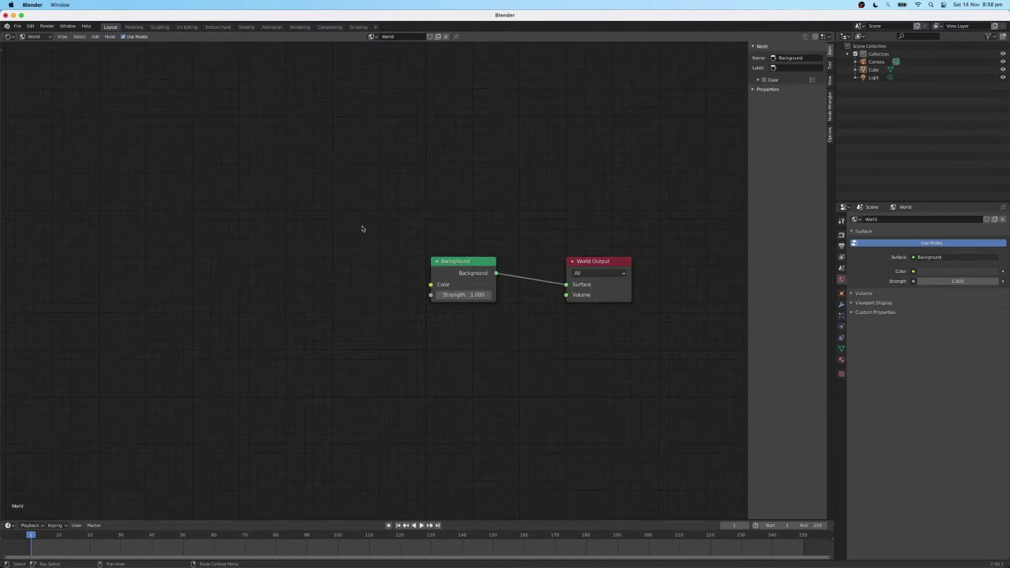
key(shift)
key(shift+a)
click(362, 227)
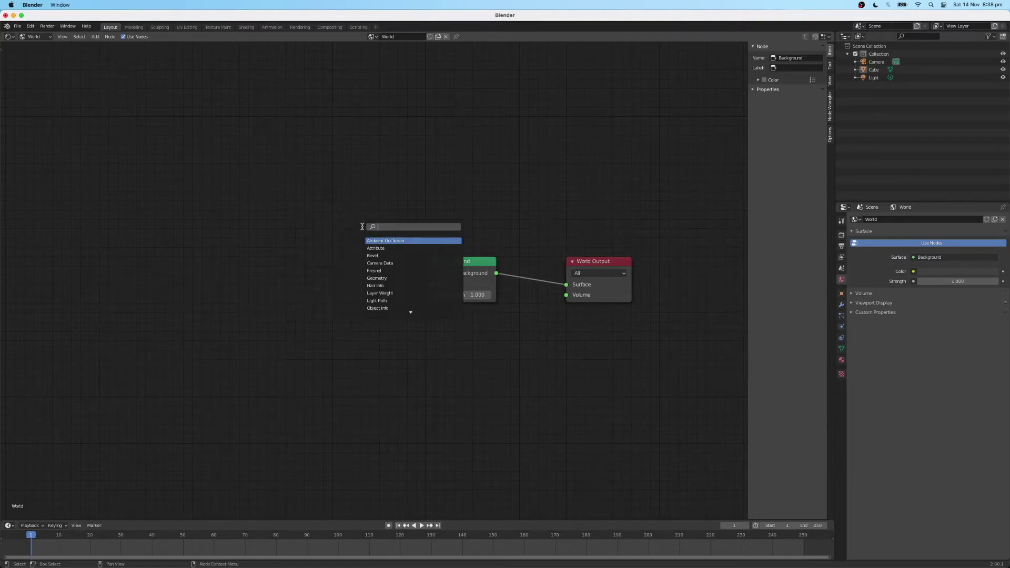
text(texture co)
key(Return)
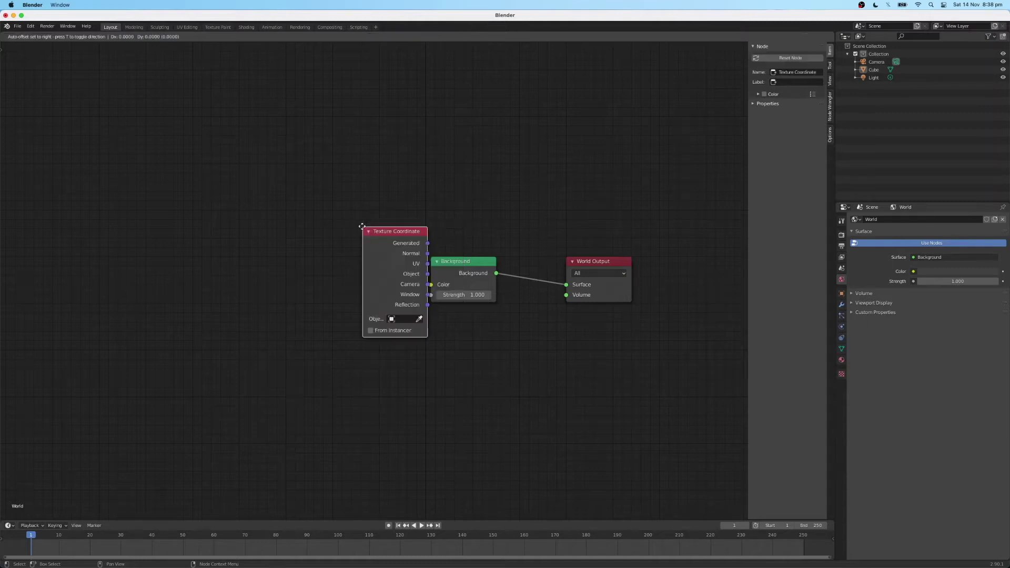
click(77, 243)
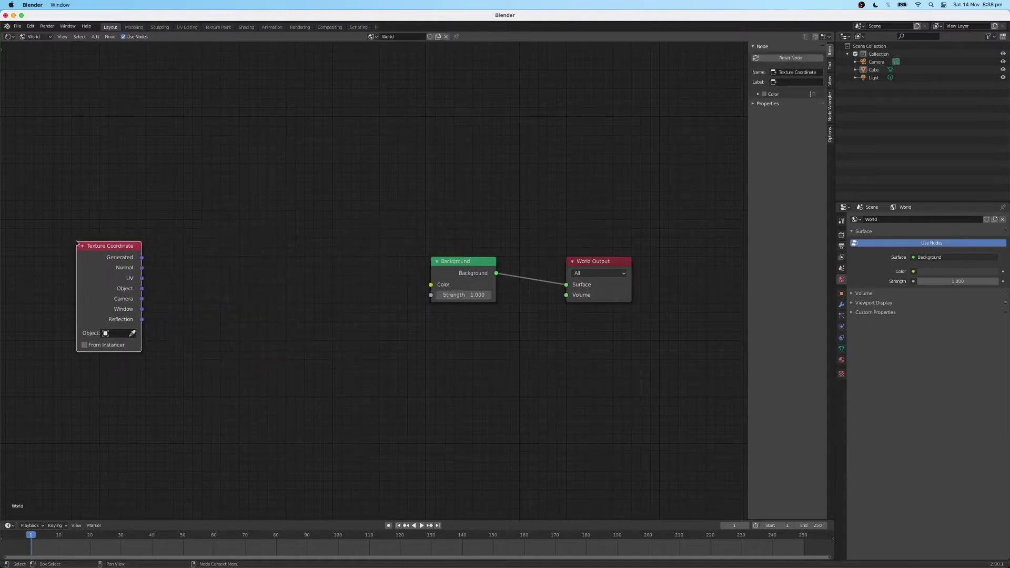
- Add a Noise Texture node and link Generated coordinates into its Vector input
key(shift+a)
click(297, 268)
text(noi)
key(Return)
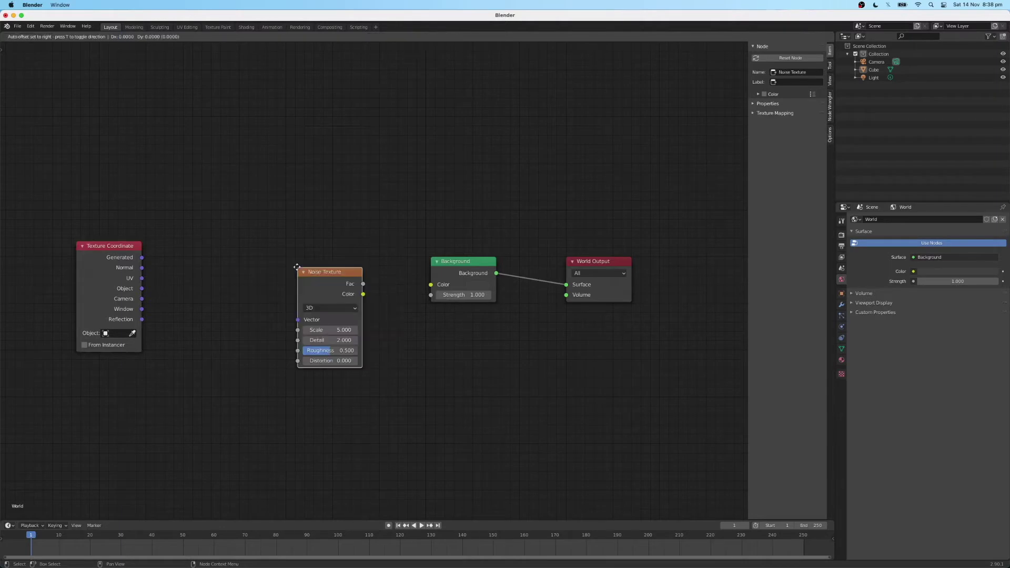
click(192, 254)
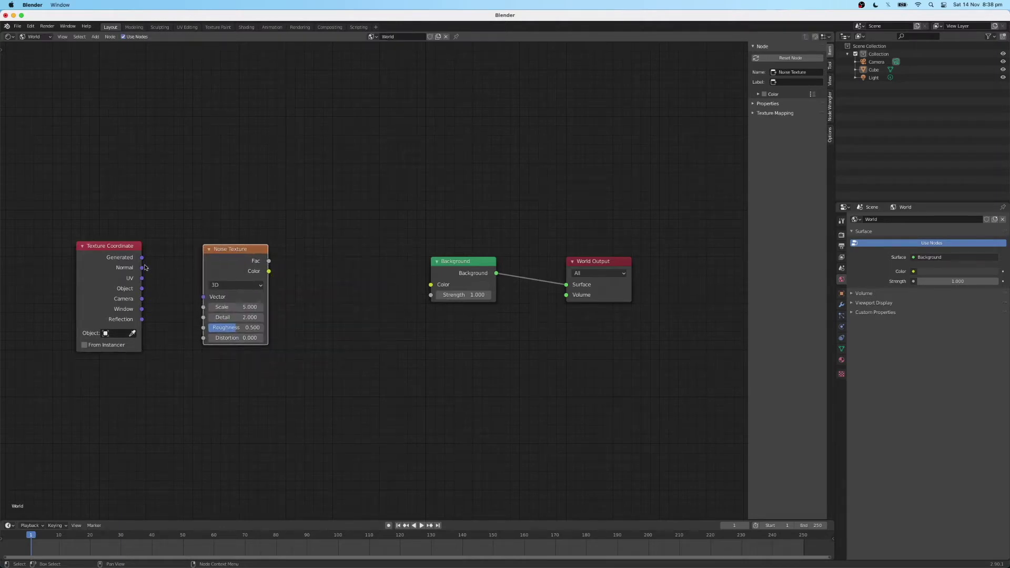
drag(142, 258, 205, 298)
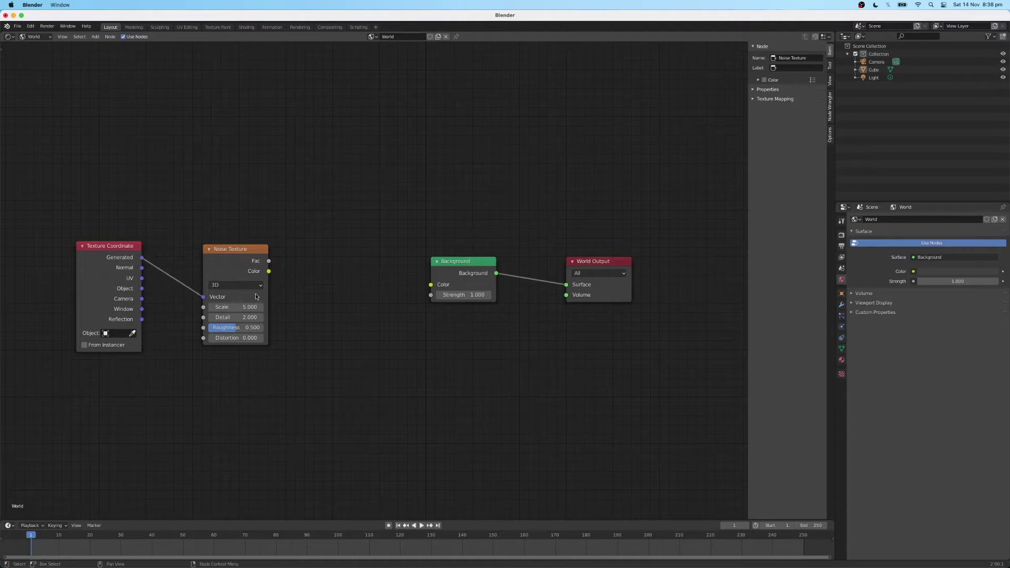
- Add a MixRGB node before Background and connect the noise Fac to Color1
key(shift+a)
click(352, 315)
text(mix)
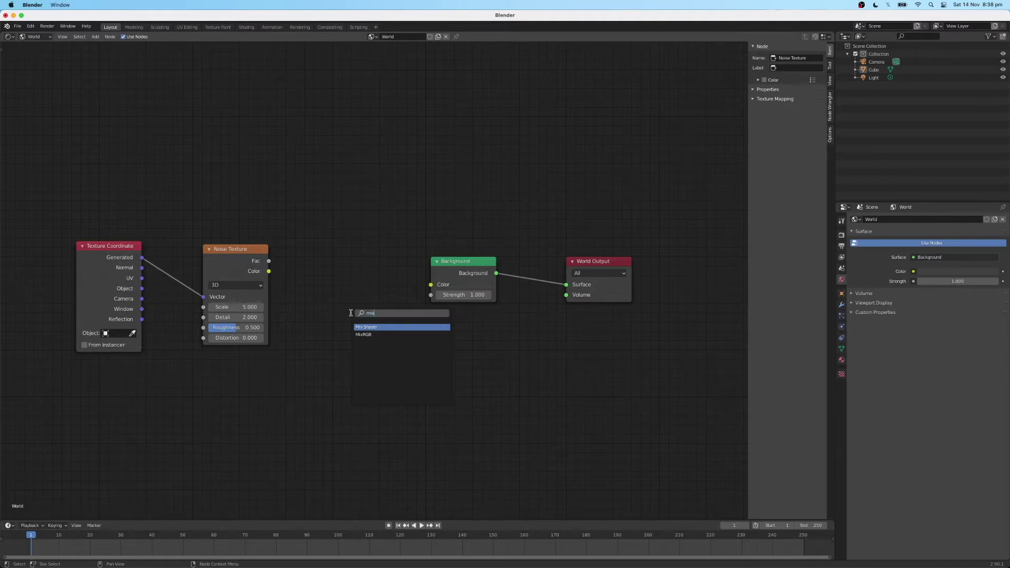
key(Down)
key(Return)
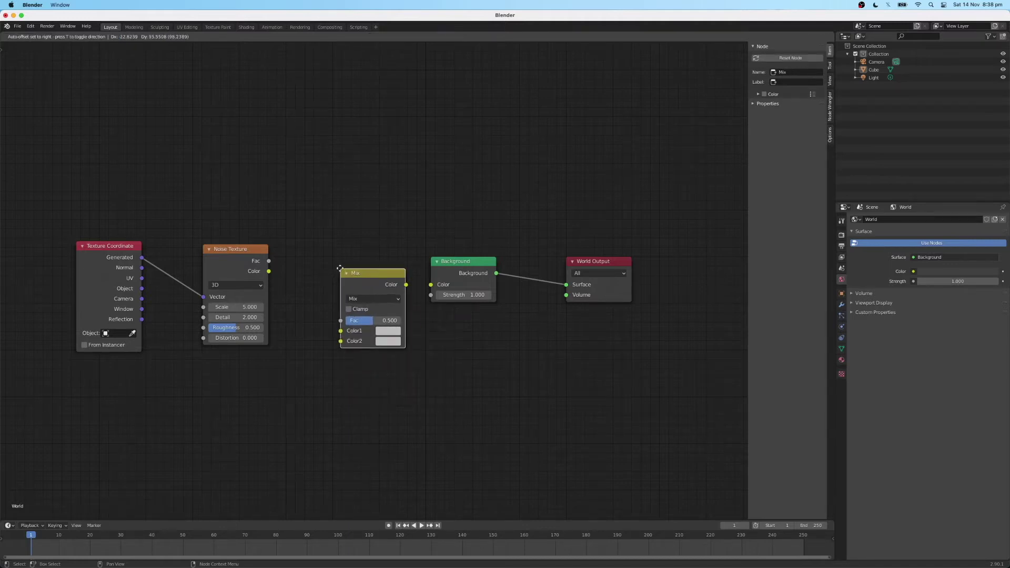
click(335, 268)
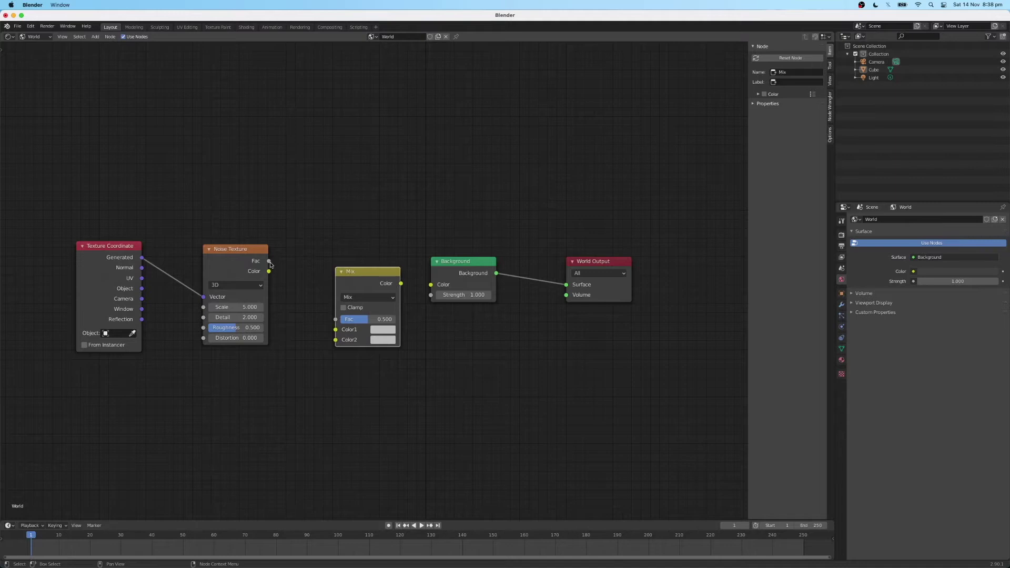
drag(268, 261, 336, 333)
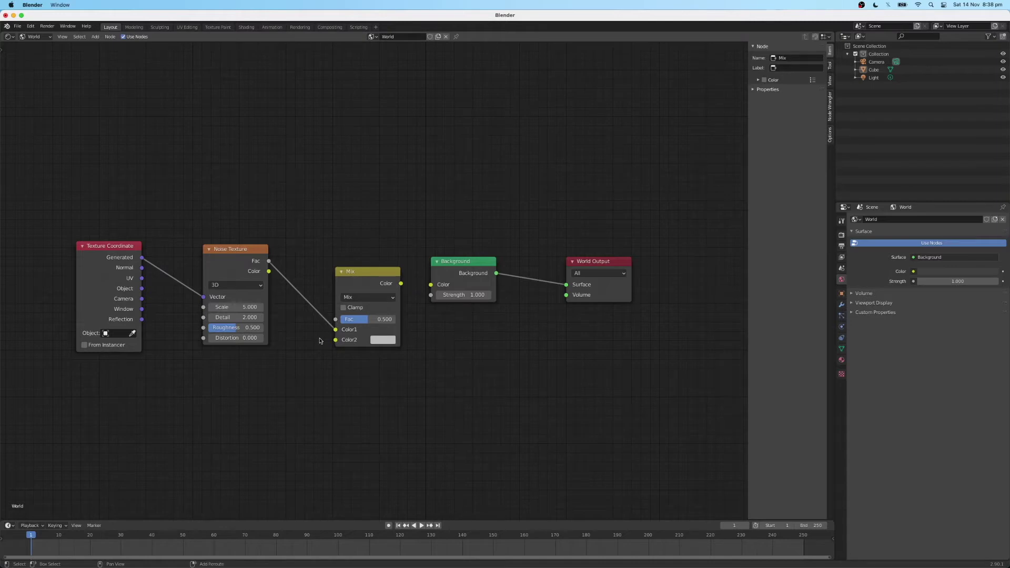
- Add a Cosine Vector Math node fed by the noise Color, feeding Mix Color2
key(shift+a)
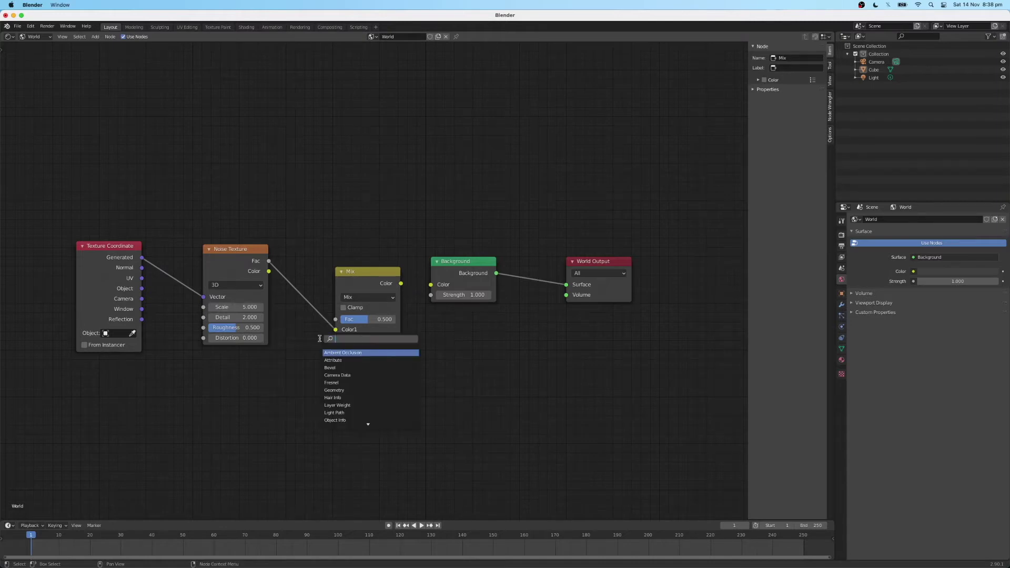
text(vec)
key(Down)
key(Down)
key(Down)
key(Down)
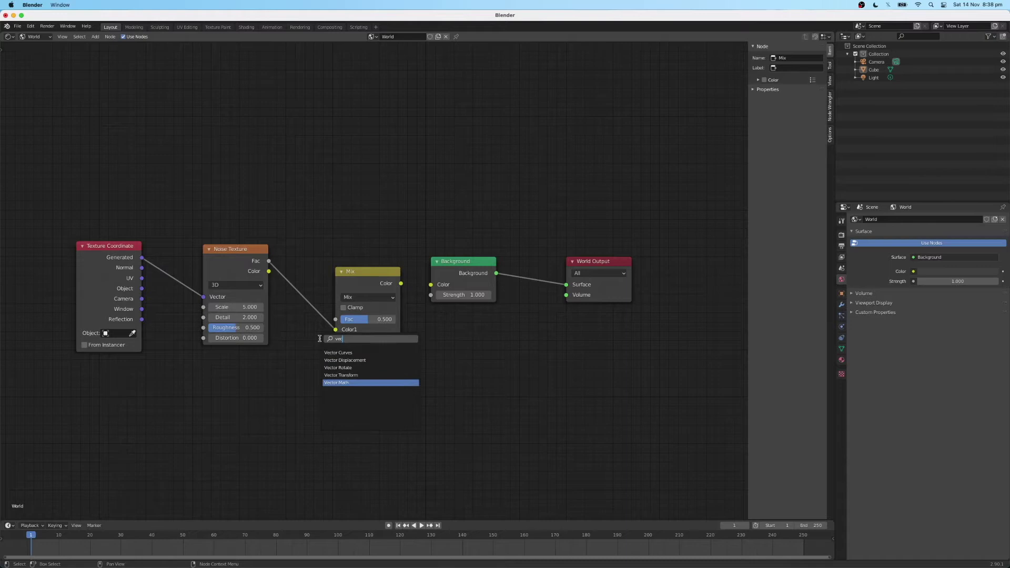
key(Return)
click(277, 361)
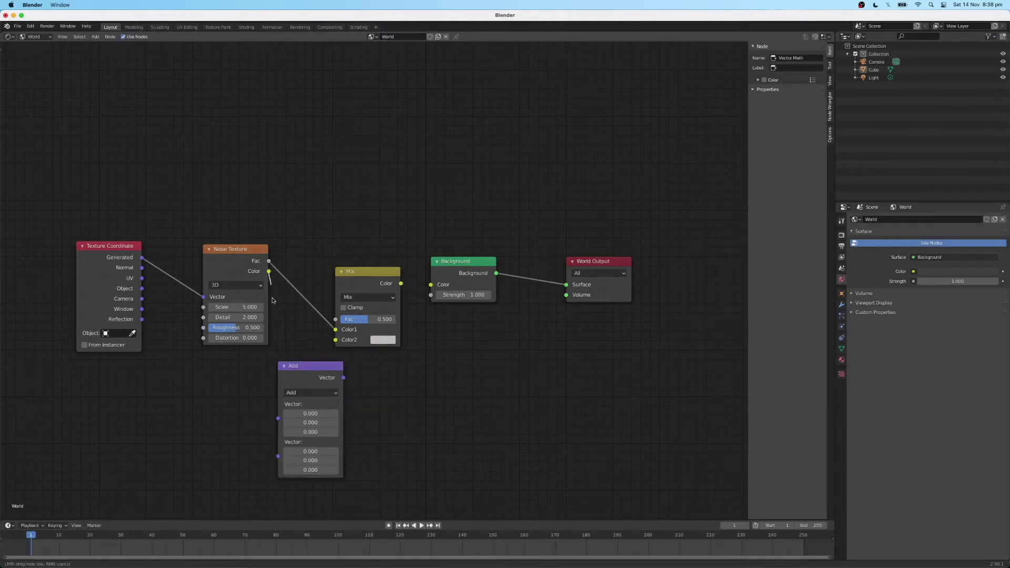
drag(269, 272, 279, 419)
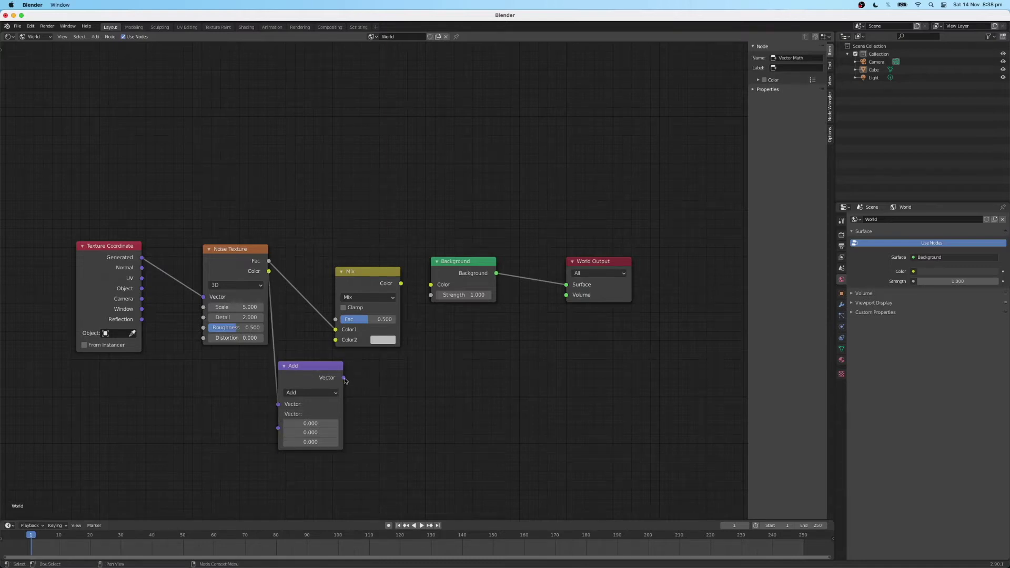
drag(344, 377, 336, 340)
drag(387, 287, 400, 278)
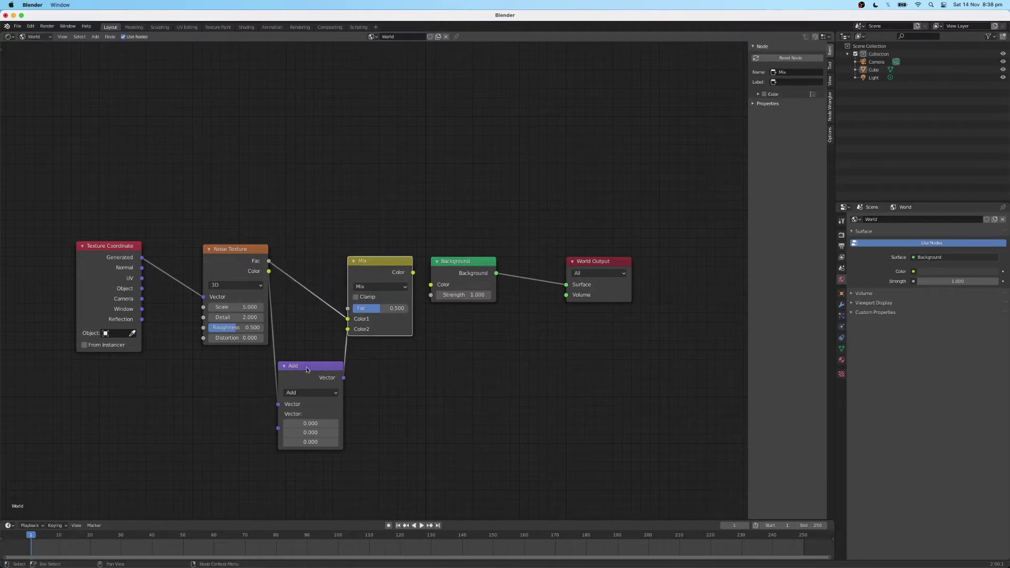
click(319, 394)
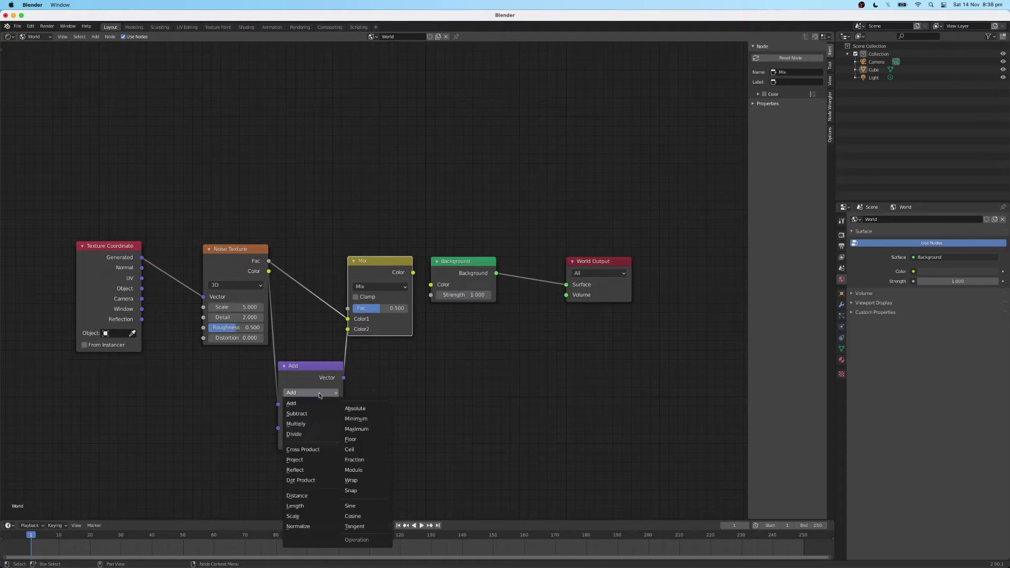
click(361, 517)
drag(306, 365, 297, 368)
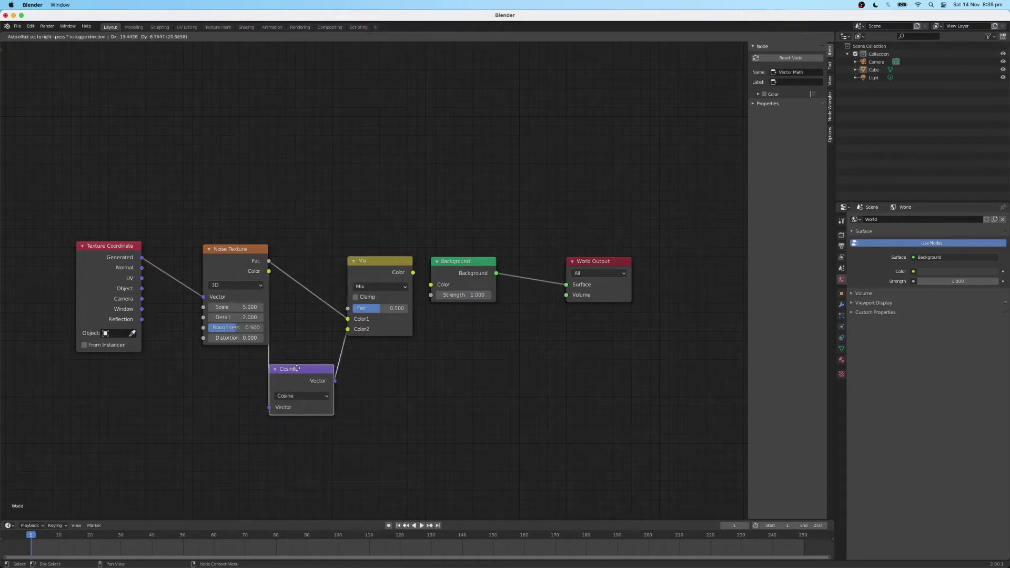
- Shift Background and World Output right and insert a Hue Saturation Value node after Mix
middle_drag(440, 402, 361, 377)
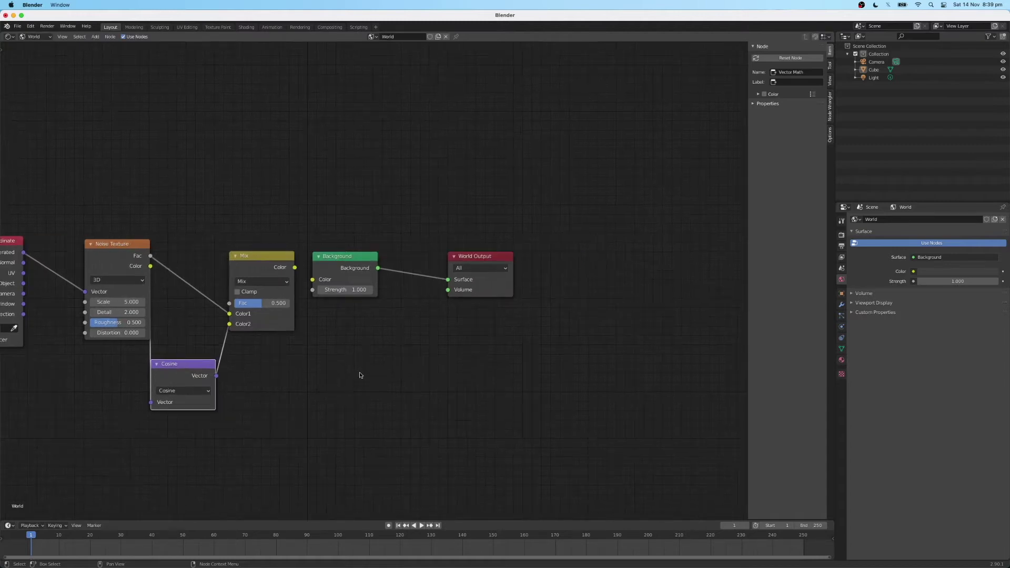
drag(548, 241, 312, 317)
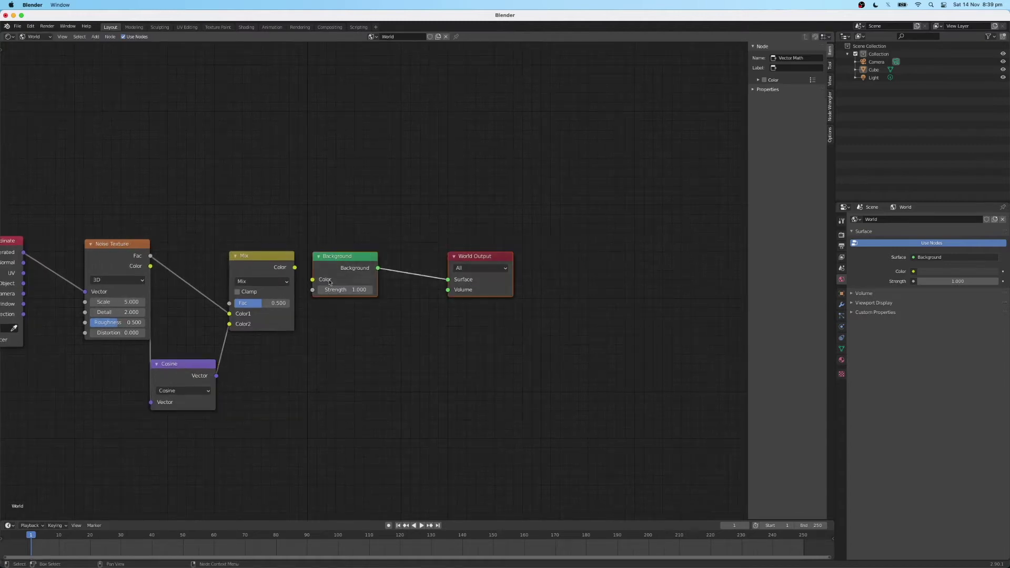
drag(349, 256, 591, 261)
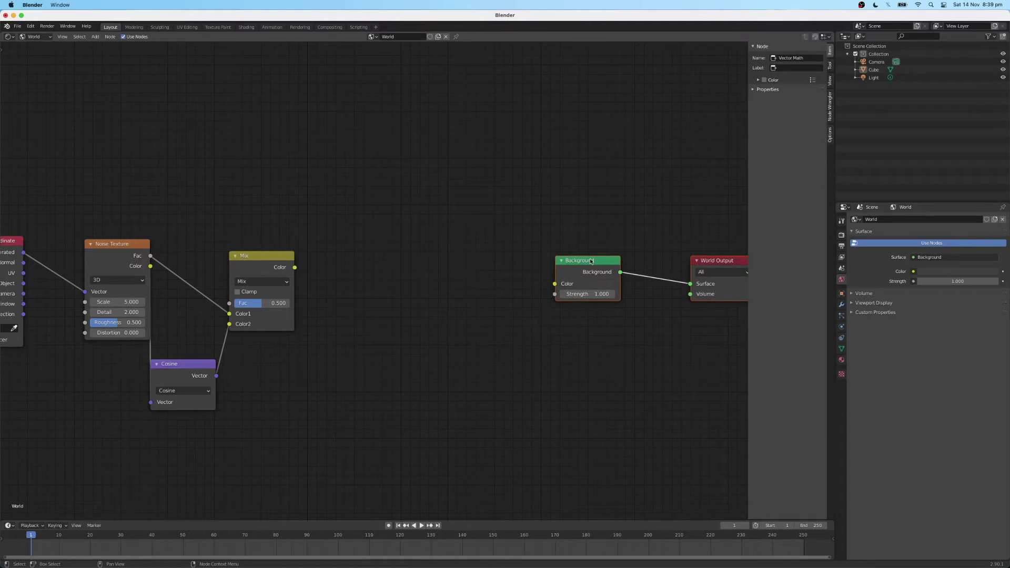
key(shift+a)
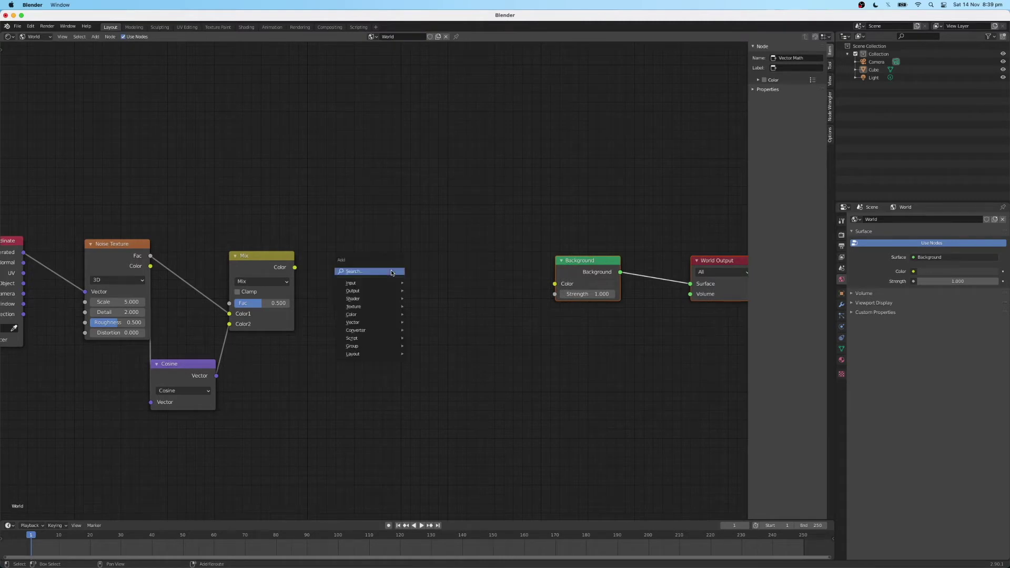
click(392, 271)
text(hue)
key(Return)
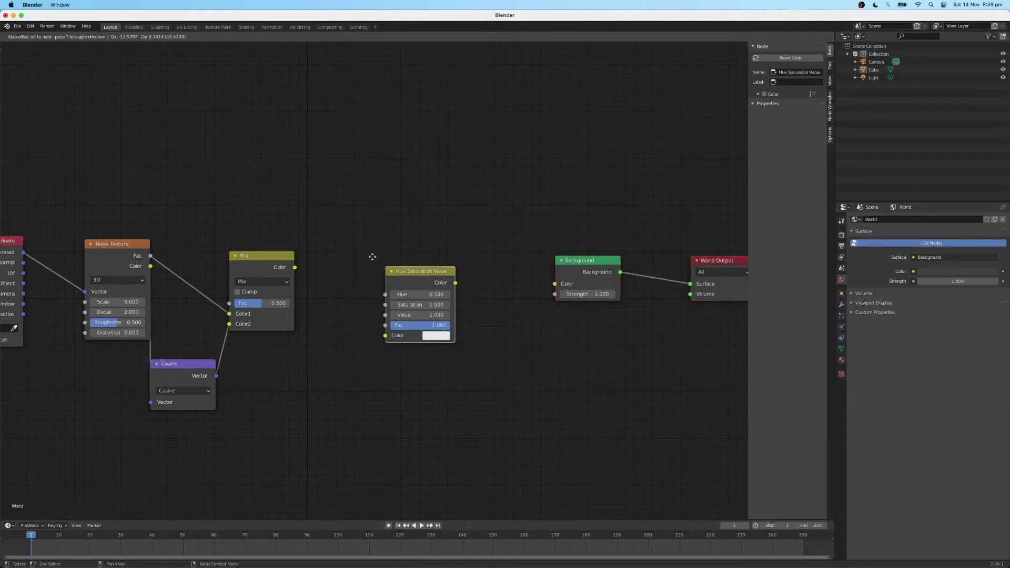
click(372, 261)
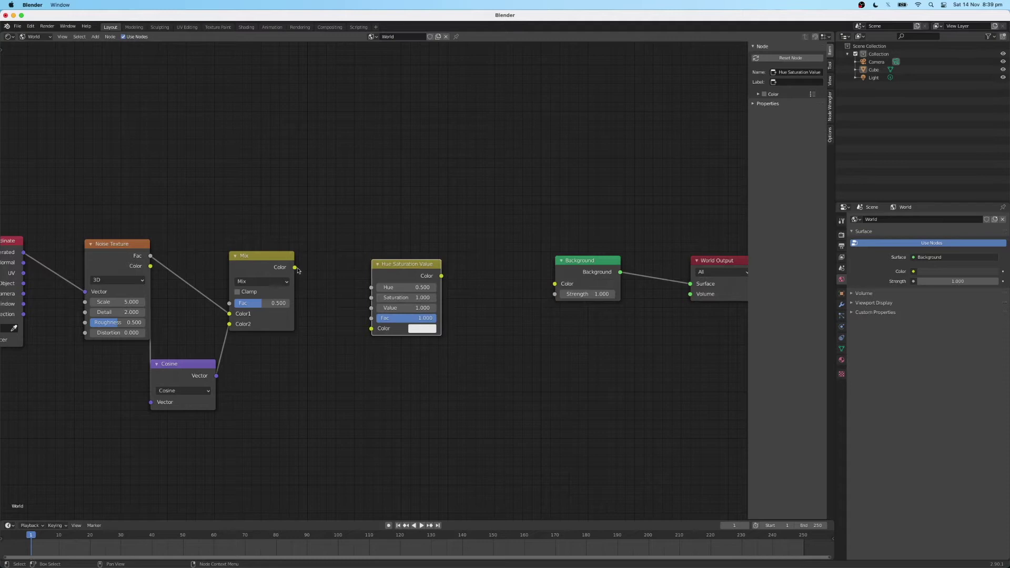
drag(295, 267, 375, 331)
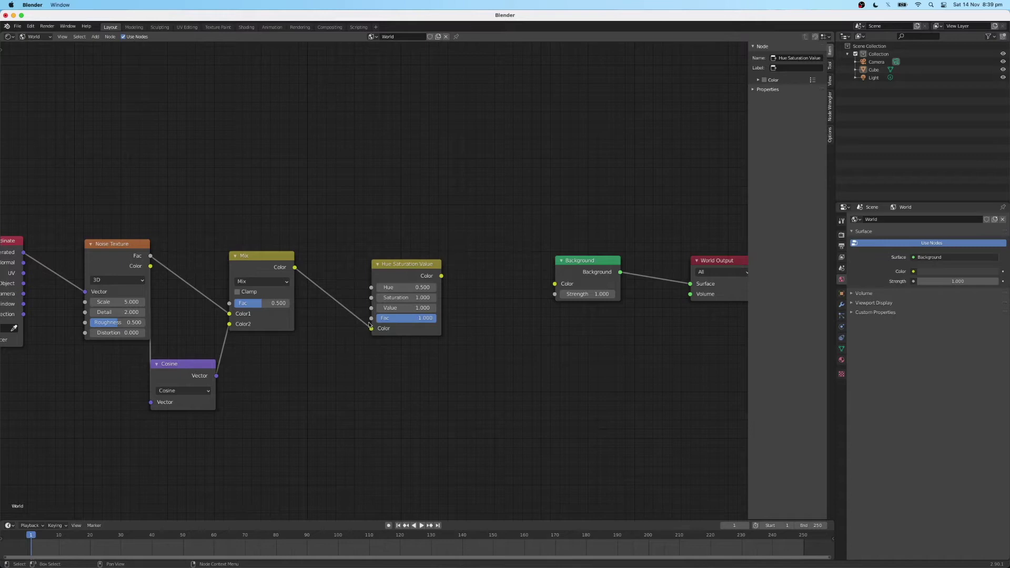
- Add a ColorRamp between Hue Saturation Value and the world Background's Color
middle_drag(513, 266, 449, 260)
drag(521, 261, 542, 265)
key(shift+a)
click(475, 270)
text(colo)
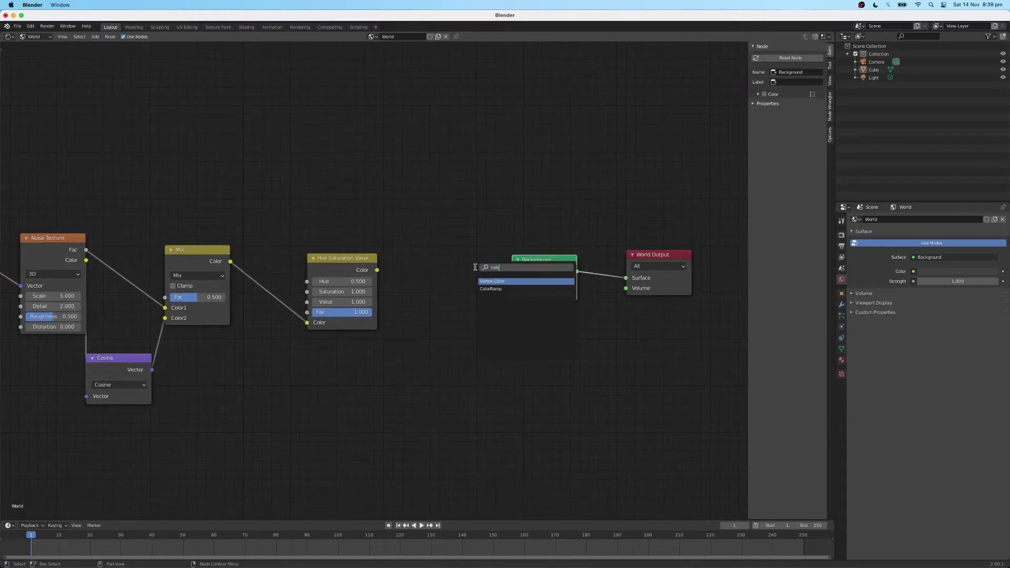
click(492, 289)
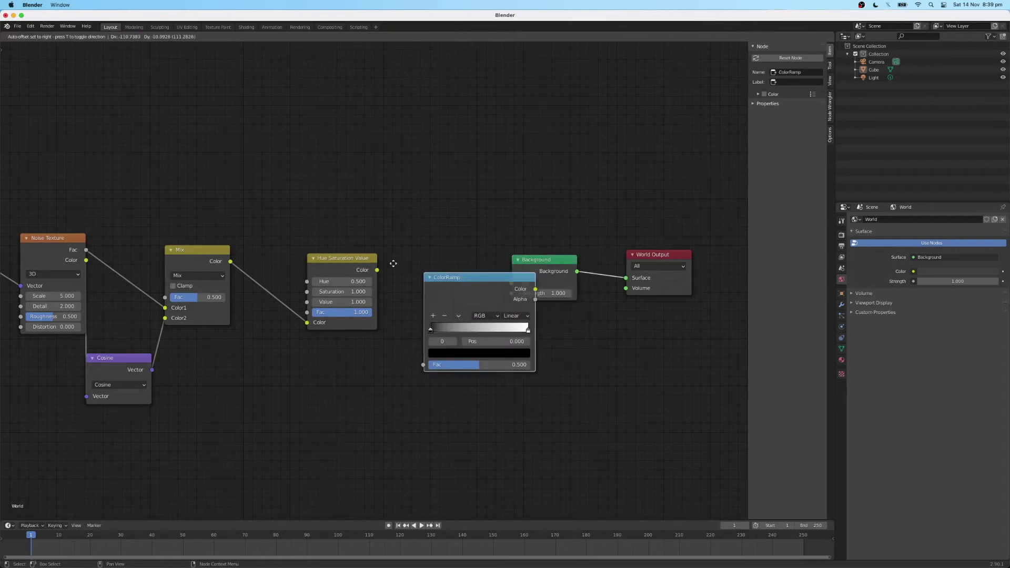
click(368, 271)
drag(377, 270, 402, 349)
mouse_move(528, 287)
mouse_down()
mouse_move(545, 285)
mouse_move(517, 276)
mouse_move(536, 284)
mouse_move(535, 299)
mouse_move(530, 283)
mouse_up()
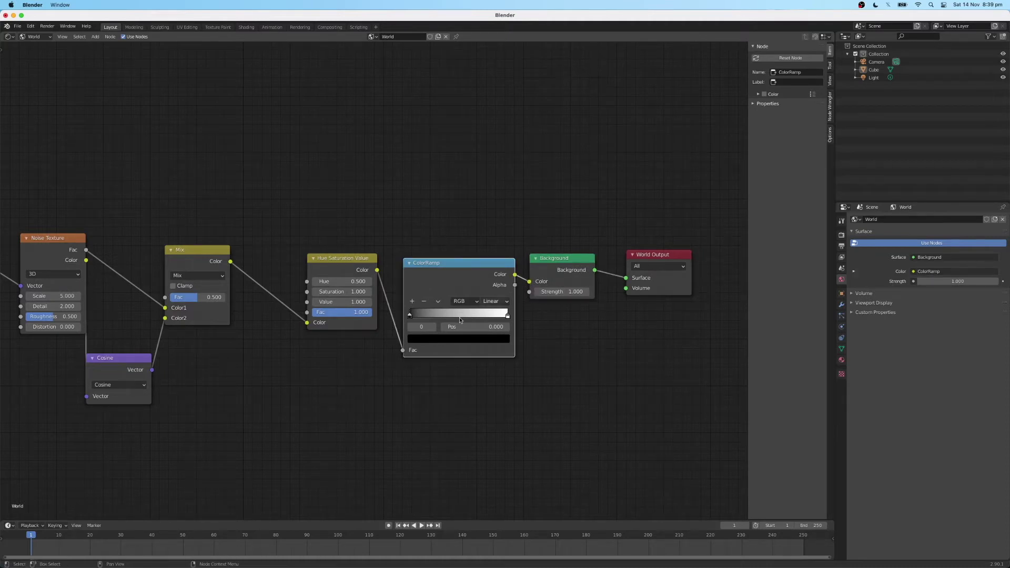
middle_drag(376, 344, 432, 337)
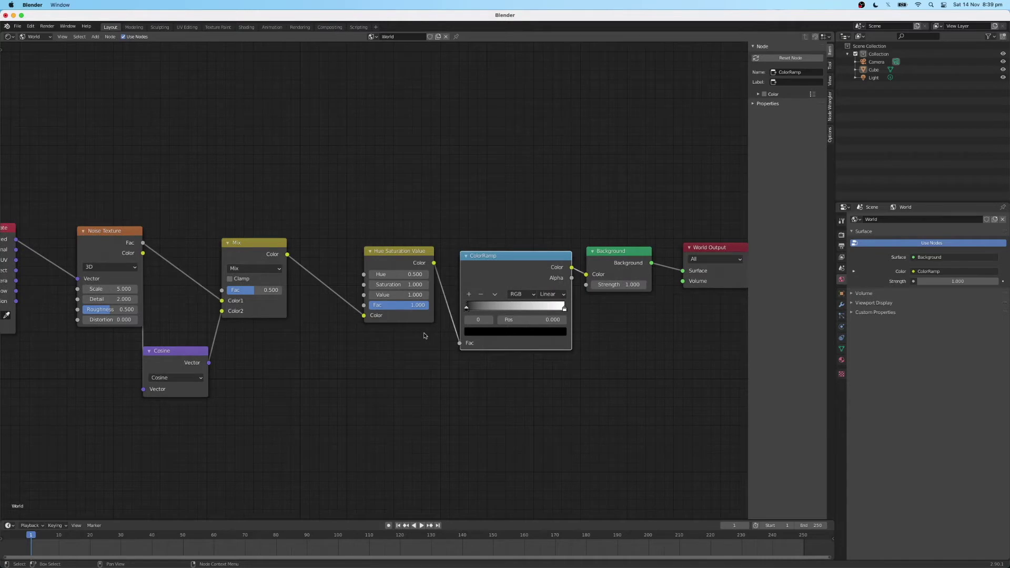
middle_drag(320, 309, 585, 309)
- Switch the Noise Texture to 4D with W set to 0
click(385, 290)
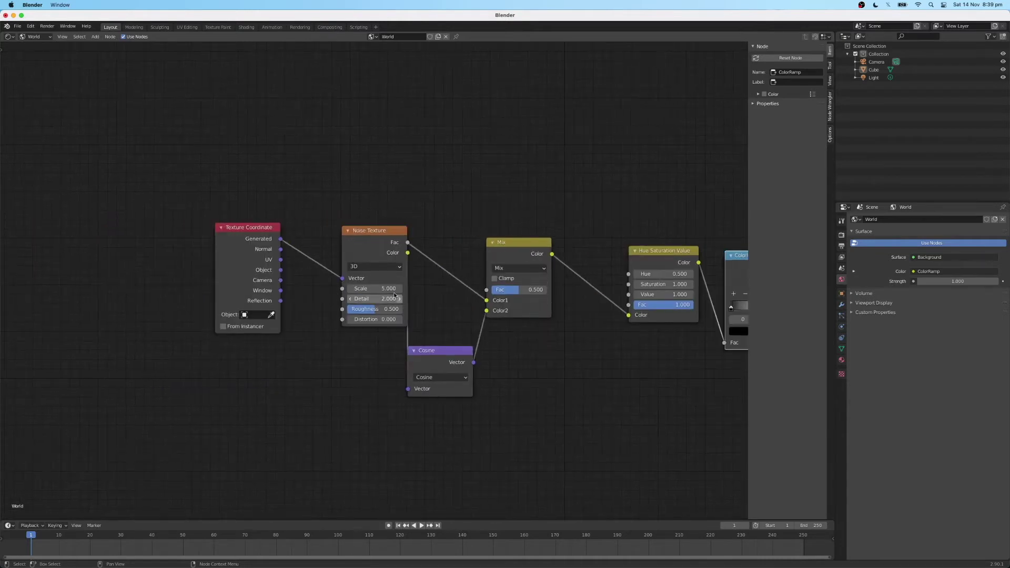
text(5.0)
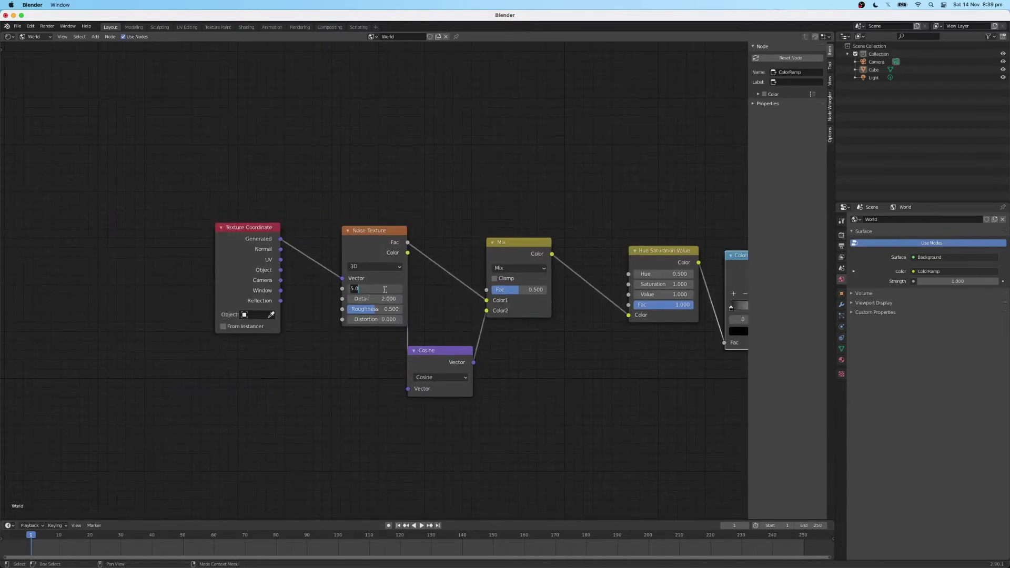
click(393, 267)
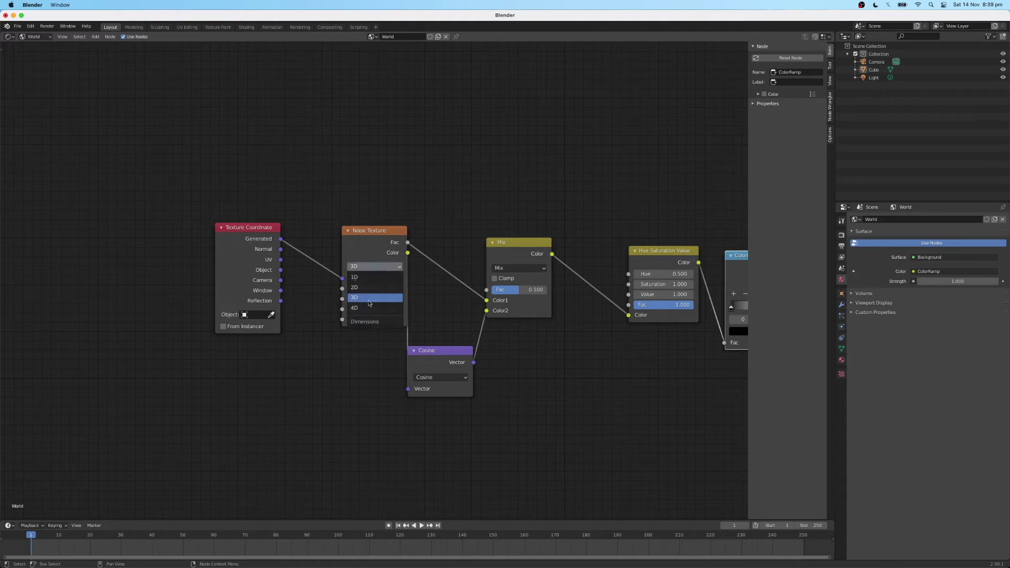
click(367, 307)
click(376, 290)
text(0.0)
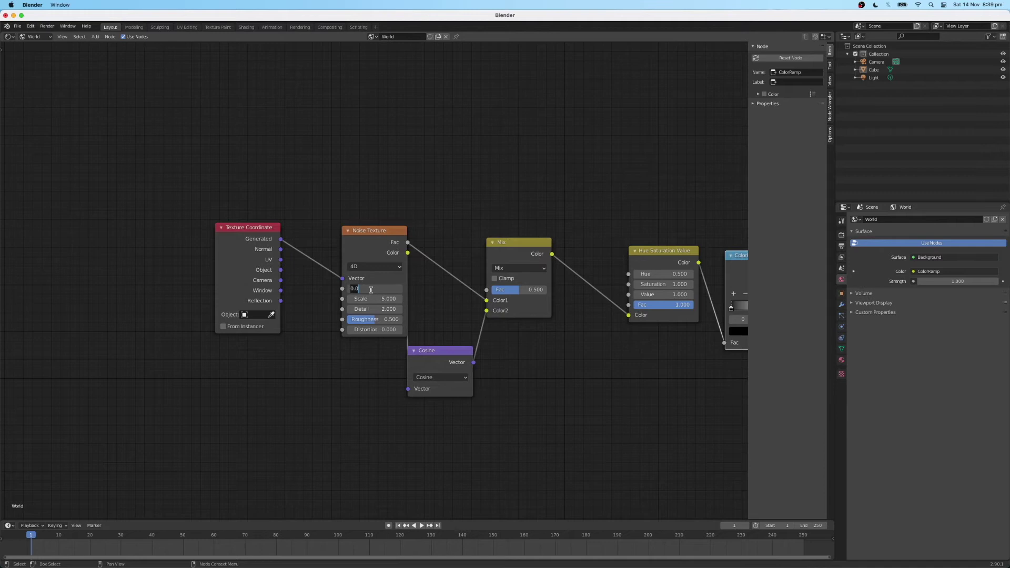
key(Return)
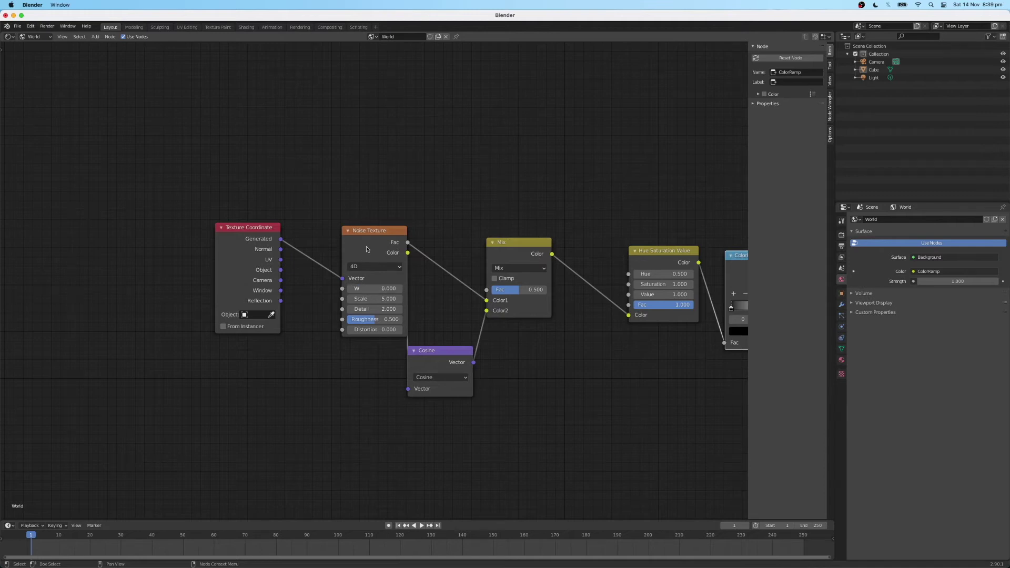
- Set the noise Scale 66, Detail 0.9, Roughness 0.525 and Distortion 0.1
click(369, 300)
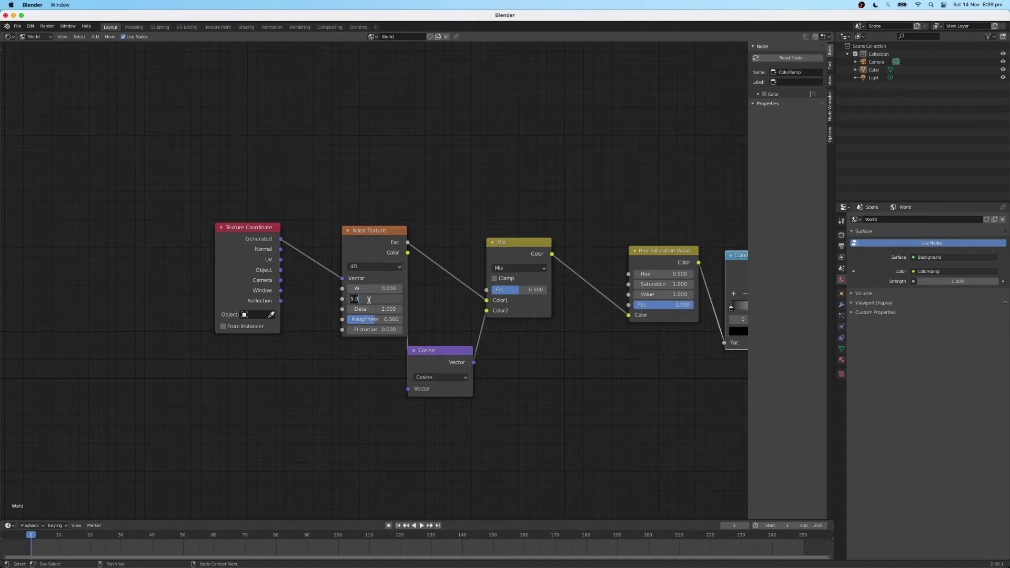
text(66)
key(Return)
click(381, 310)
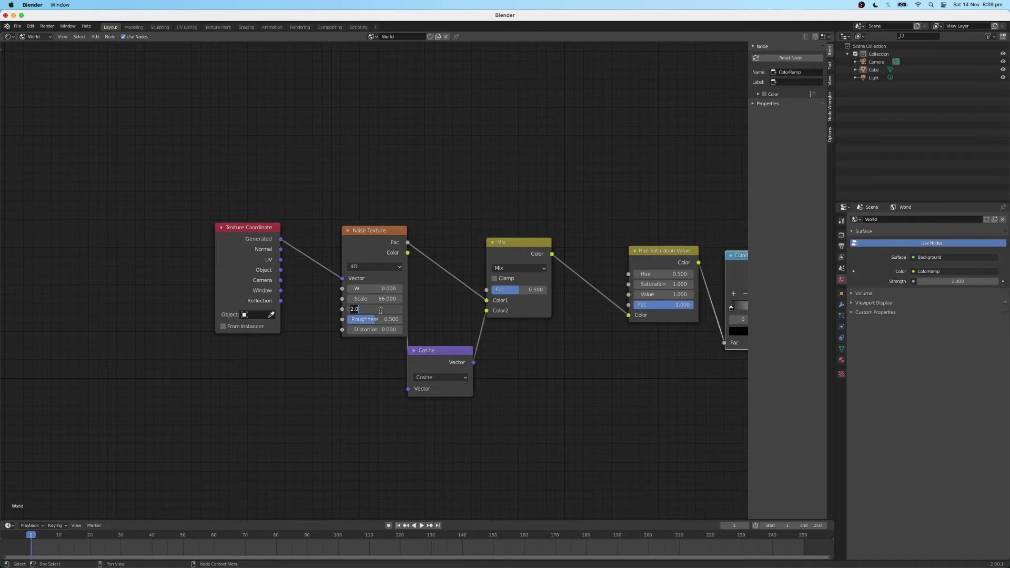
text(2.9)
key(Return)
click(384, 320)
text(0.525)
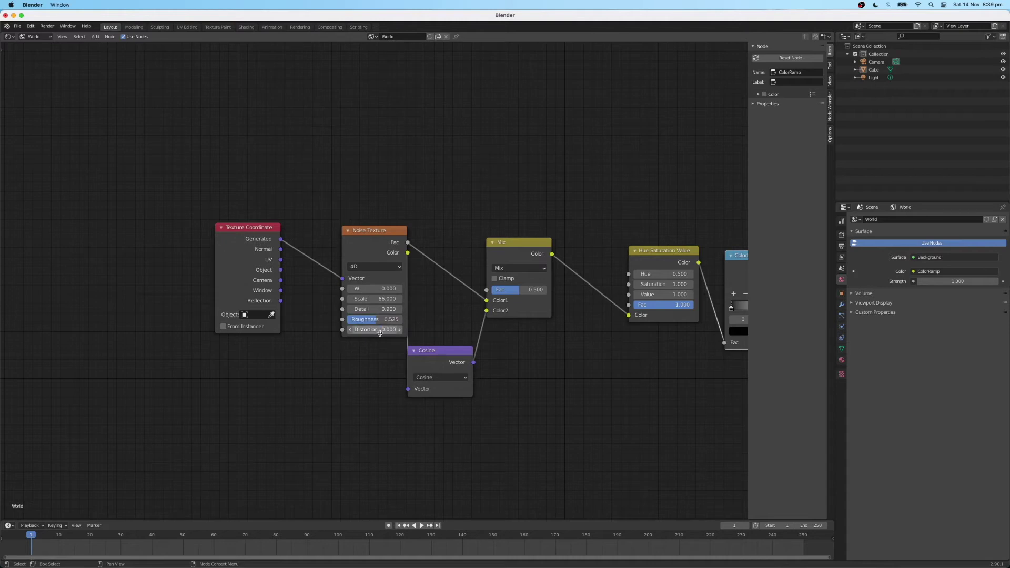
click(380, 330)
text(0.10)
key(Return)
- Set the Mix node's Fac to 0.125
middle_drag(471, 271, 434, 268)
click(480, 290)
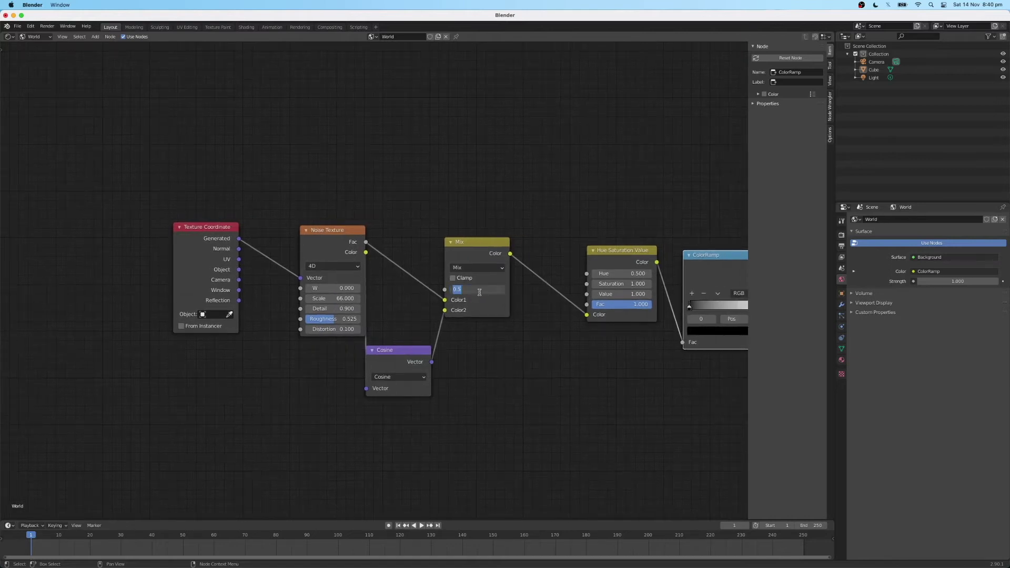
text(0.125)
key(Return)
- Set Hue Saturation Value to Hue 0.9, Saturation 0.4, Value 1.0
middle_drag(580, 189, 429, 191)
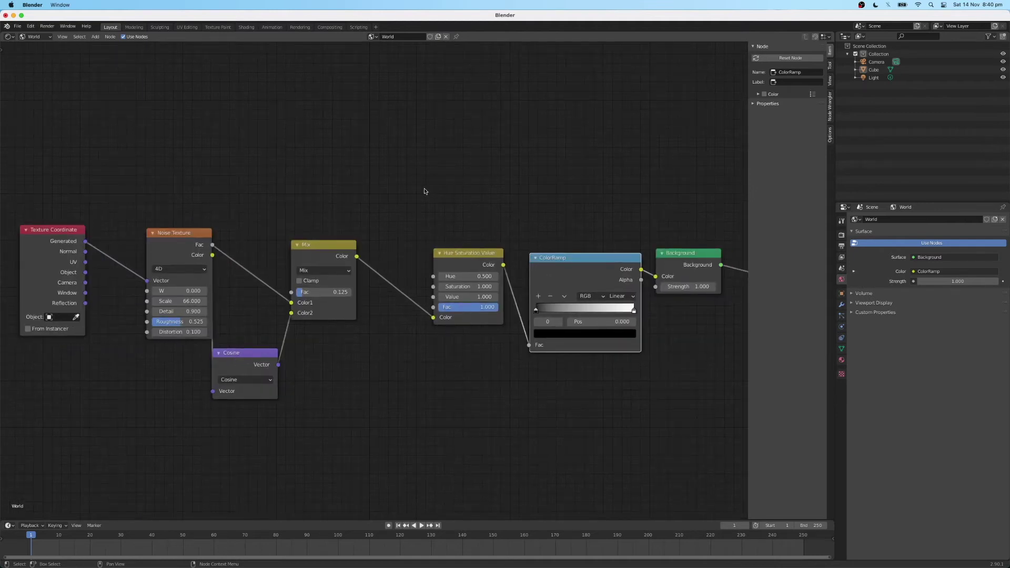
double_click(481, 276)
text(0.90)
key(Return)
double_click(461, 287)
text(1.0)
text(0.40)
key(Return)
double_click(465, 298)
text(1.0)
key(Return)
middle_drag(604, 228, 532, 219)
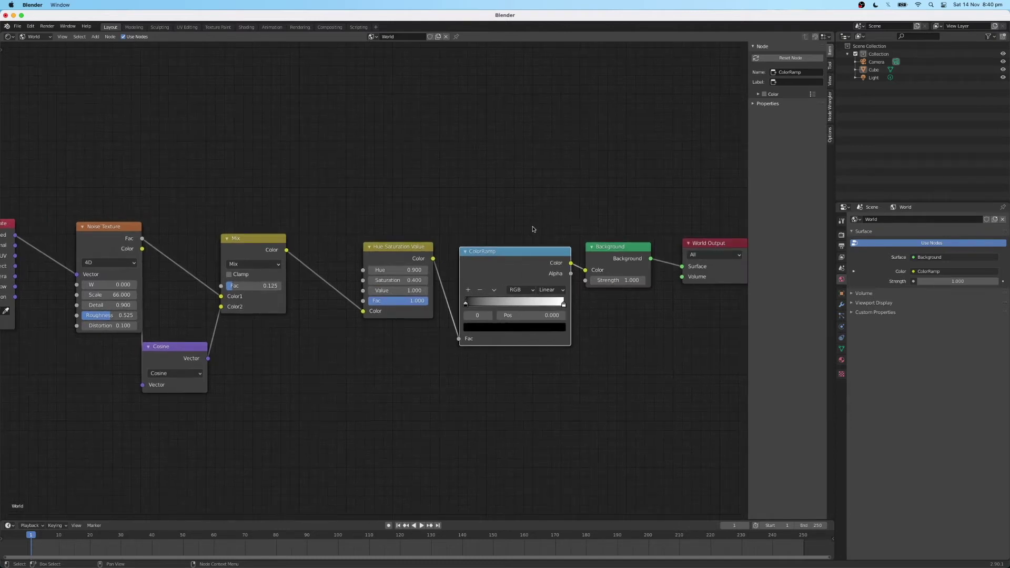
- Add four colour stops to the ColorRamp and move the first black stop to 0.177
middle_drag(517, 245, 488, 244)
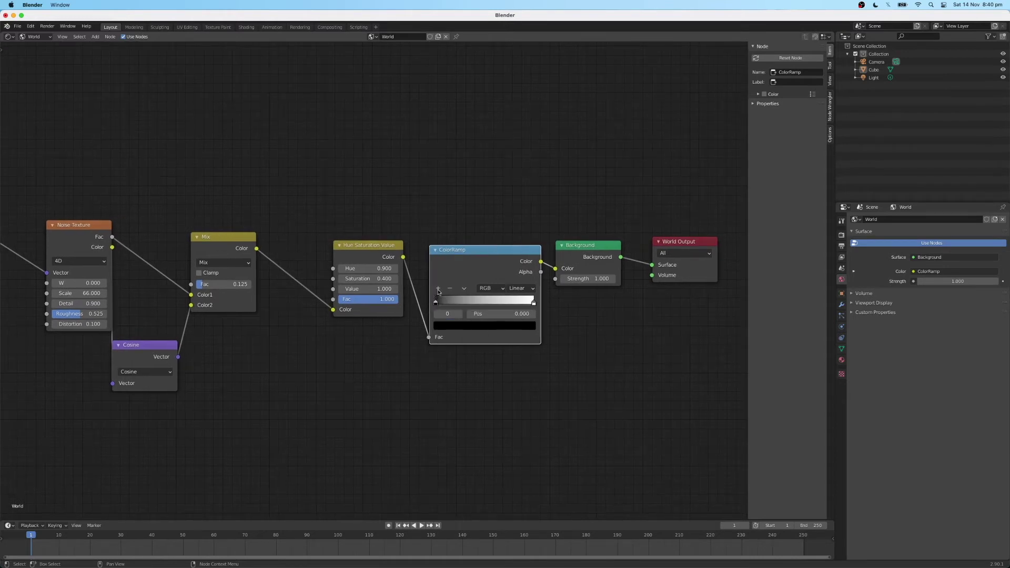
click(439, 289)
click(438, 289)
click(439, 289)
click(438, 290)
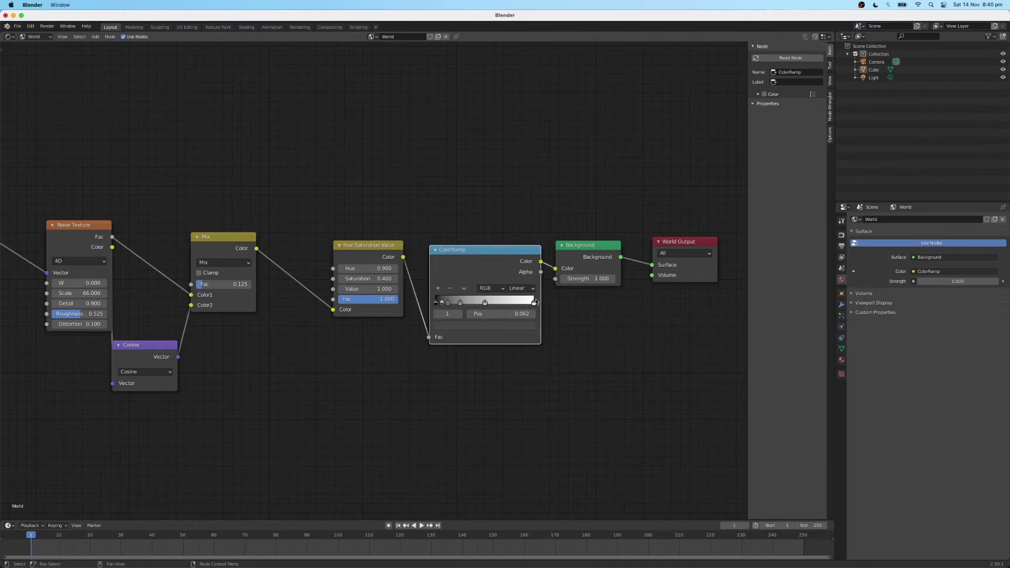
drag(485, 302, 456, 306)
- Colour the first three ColorRamp stops red, yellow and green
click(450, 304)
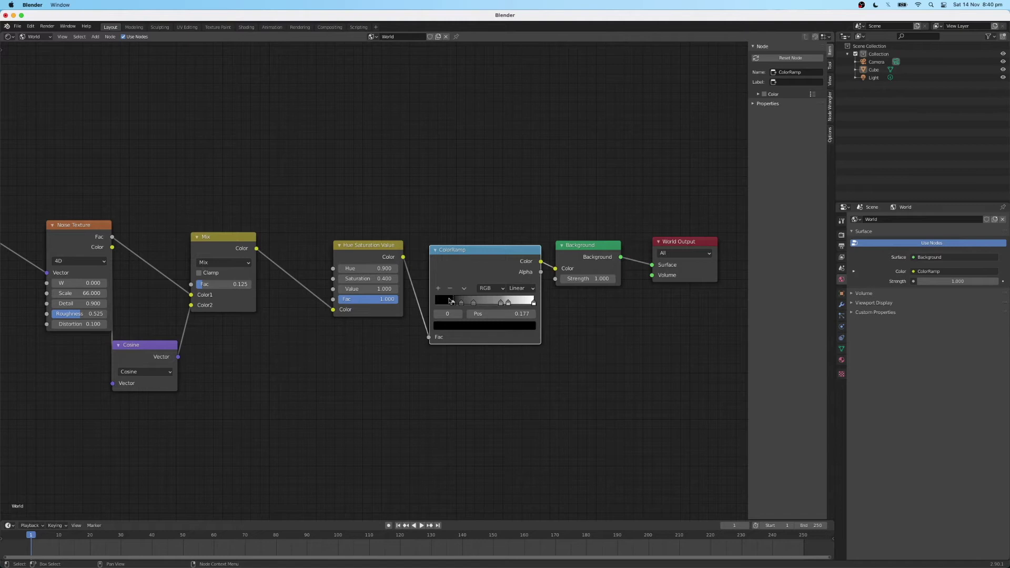
click(458, 326)
drag(514, 222, 514, 193)
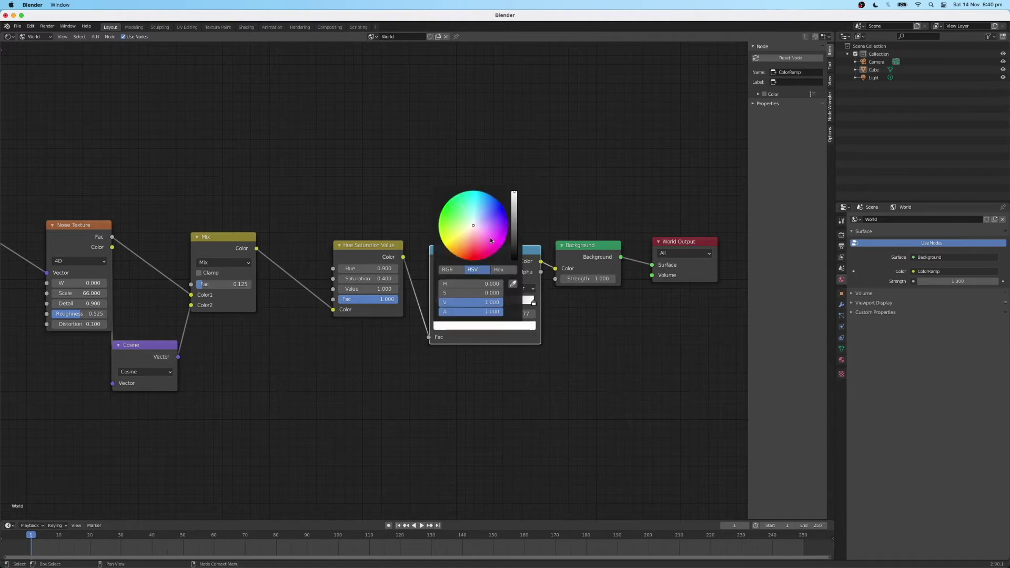
click(490, 241)
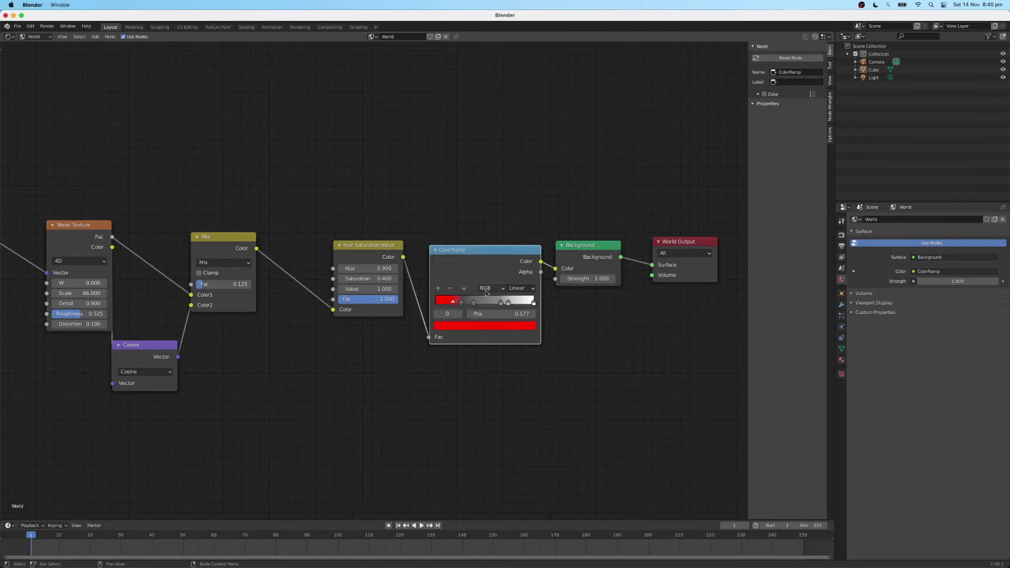
click(461, 303)
click(470, 324)
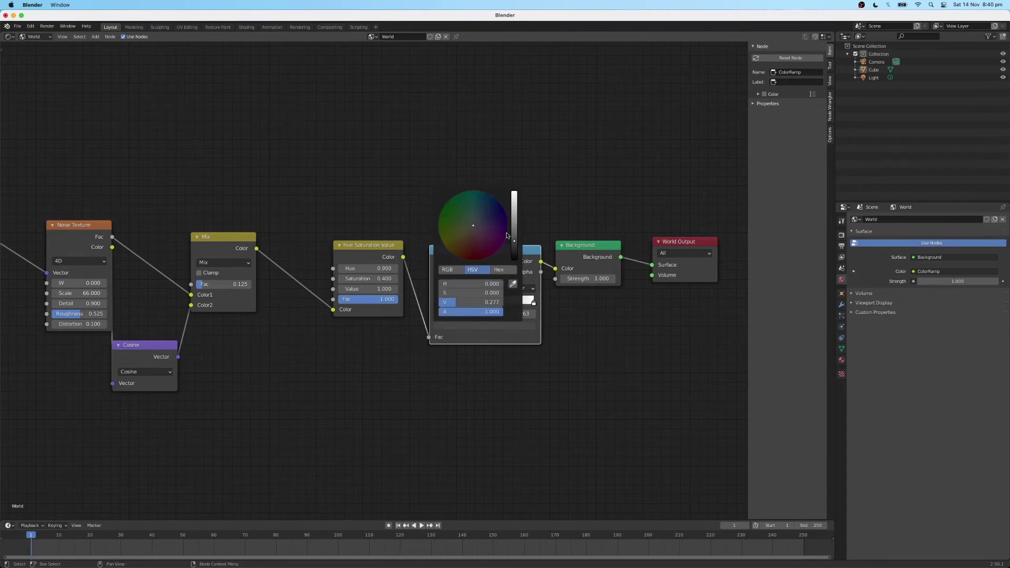
drag(514, 240, 445, 245)
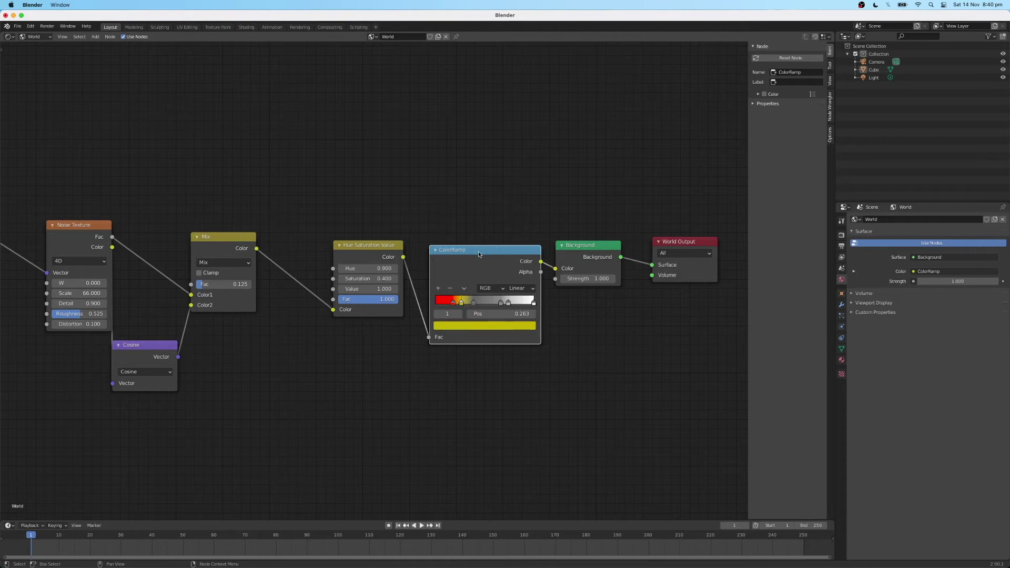
click(475, 304)
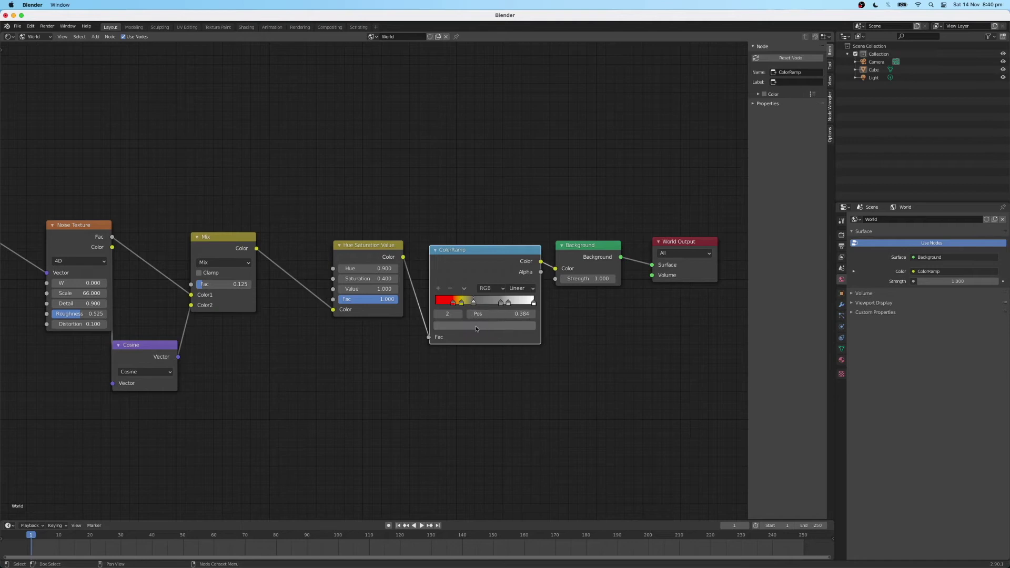
click(476, 326)
drag(486, 231, 448, 207)
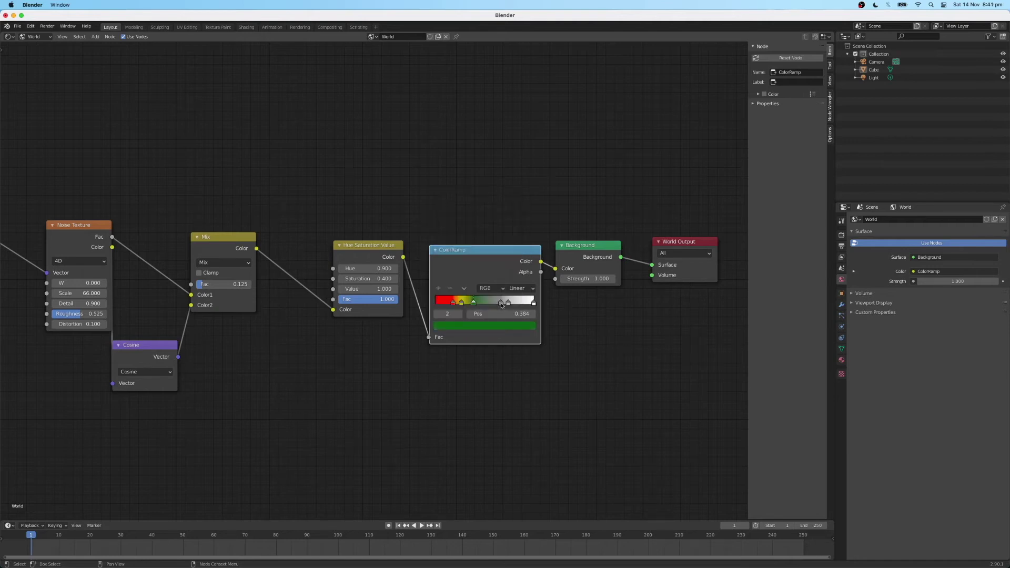
- Make the fourth stop dark blue and the last two stops black
click(502, 304)
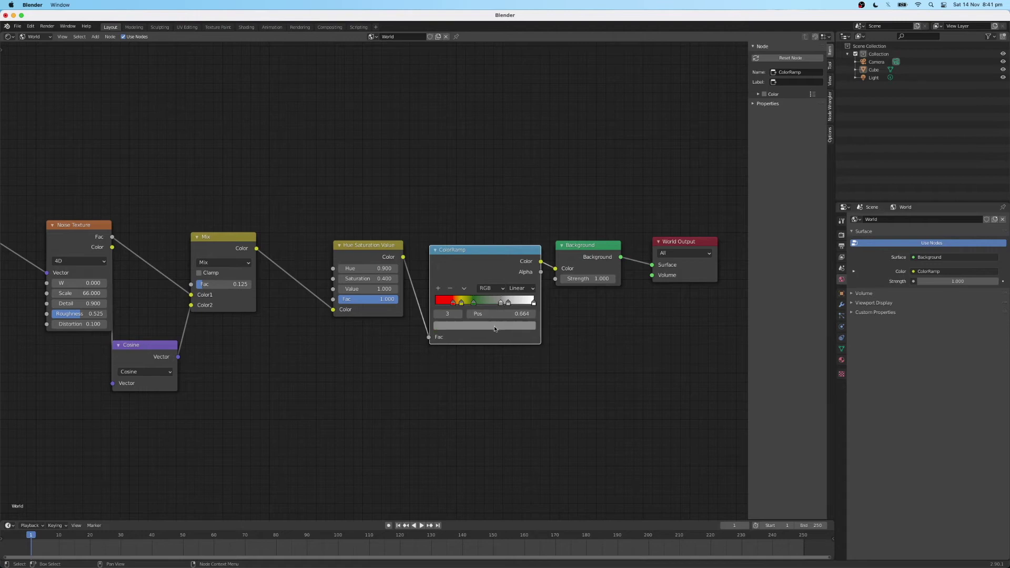
click(497, 326)
drag(503, 211, 504, 208)
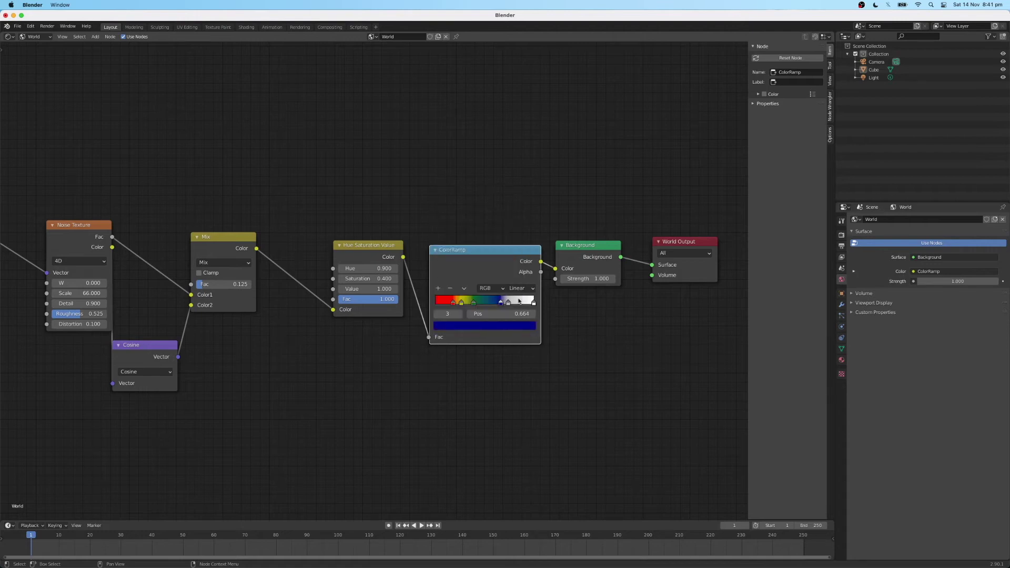
click(511, 307)
click(513, 325)
drag(519, 202, 514, 258)
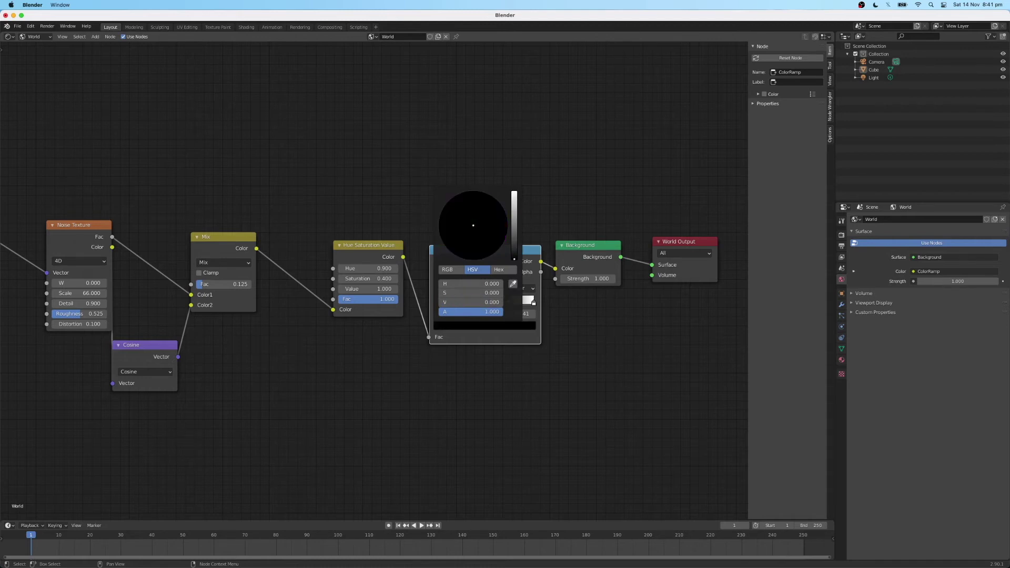
click(533, 304)
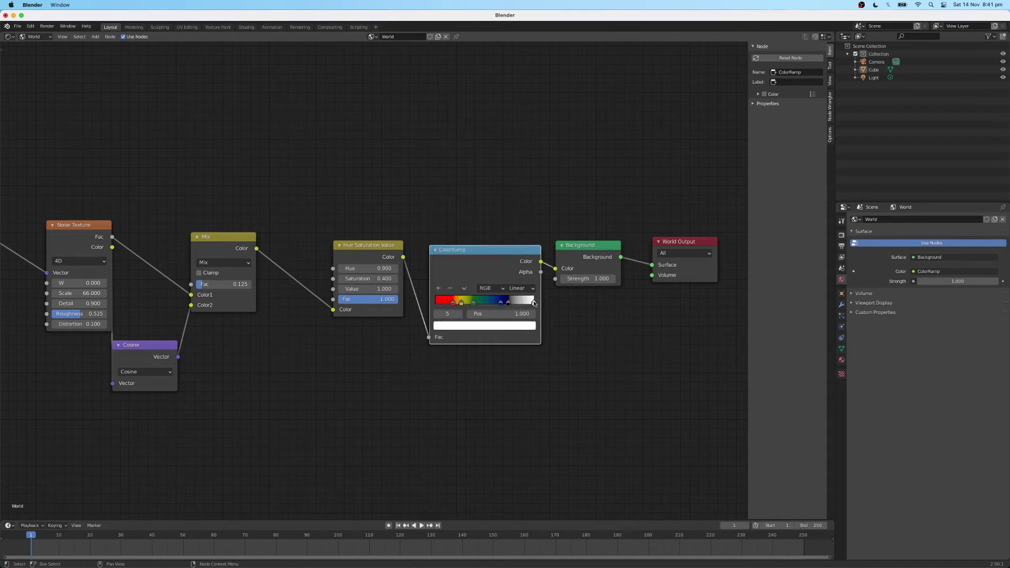
click(525, 326)
drag(514, 242, 514, 259)
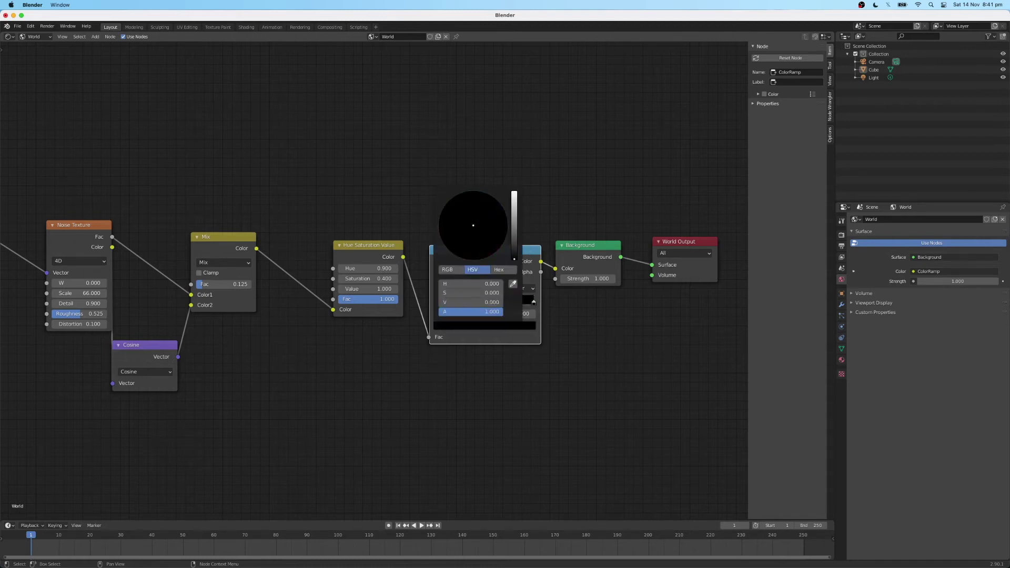
click(526, 289)
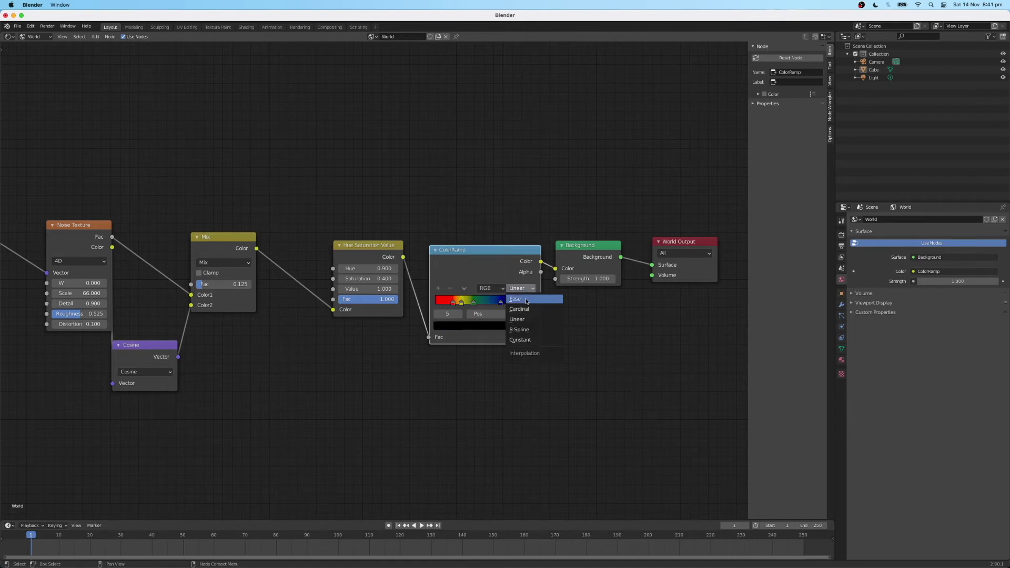
- Set ramp interpolation to Ease and place the red stop at 0.35 with green 0
click(526, 300)
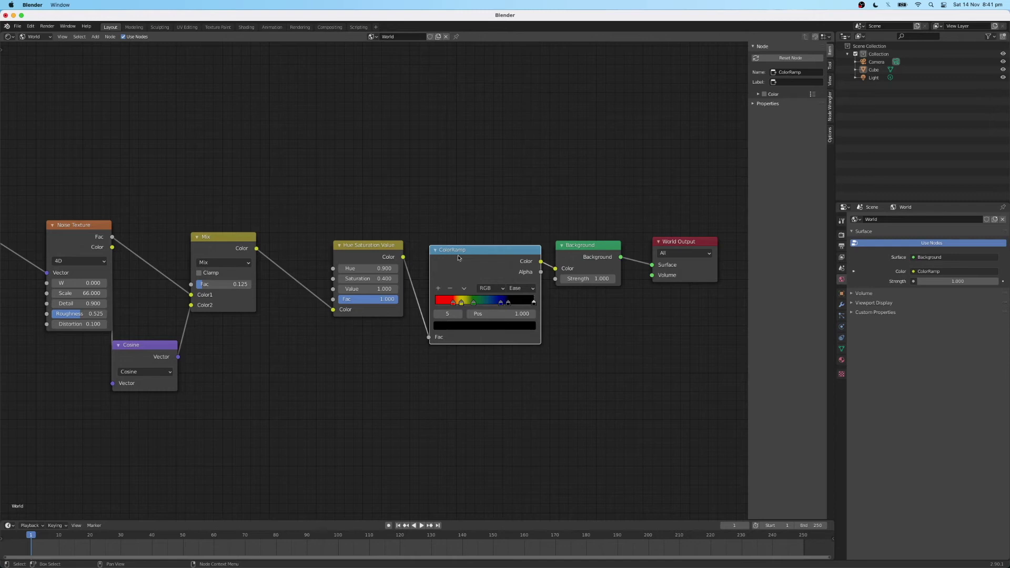
key(g)
click(453, 327)
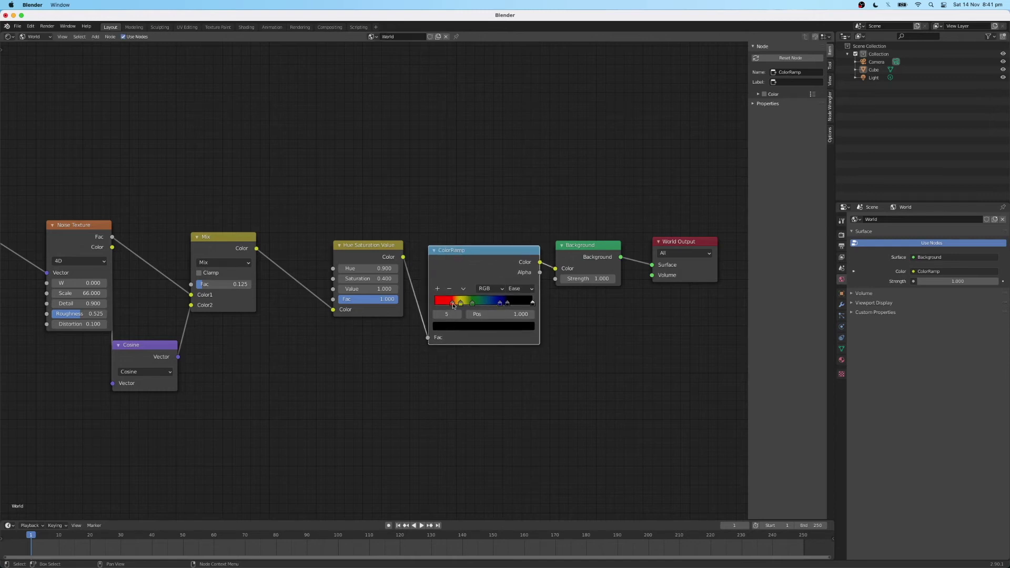
click(453, 305)
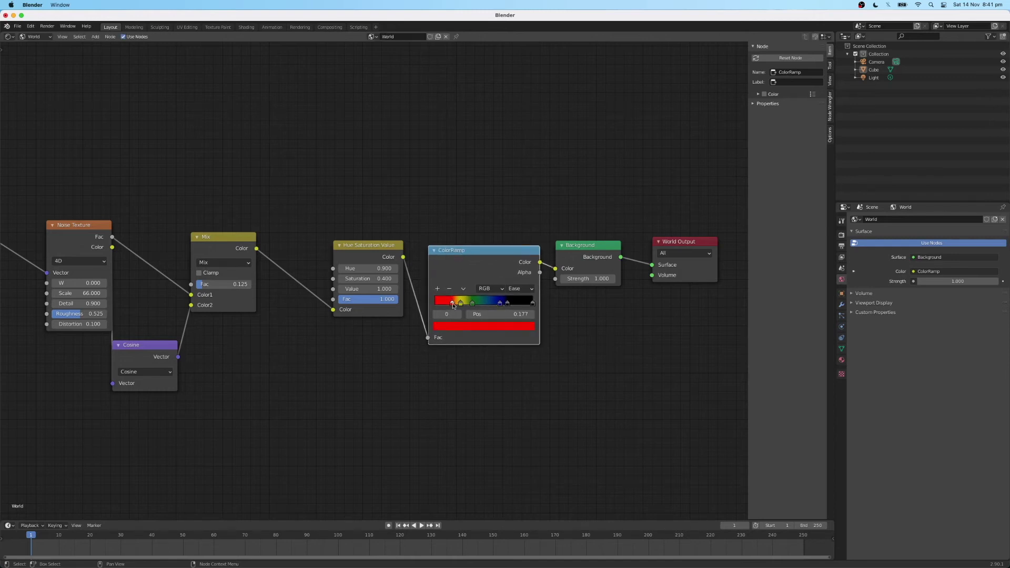
double_click(526, 317)
text(0.35)
key(Return)
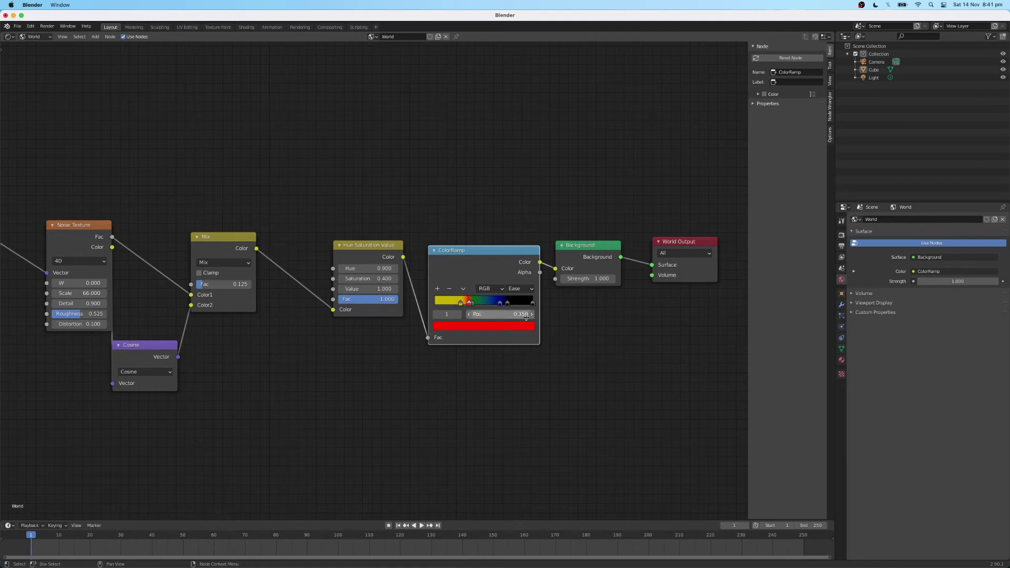
click(481, 327)
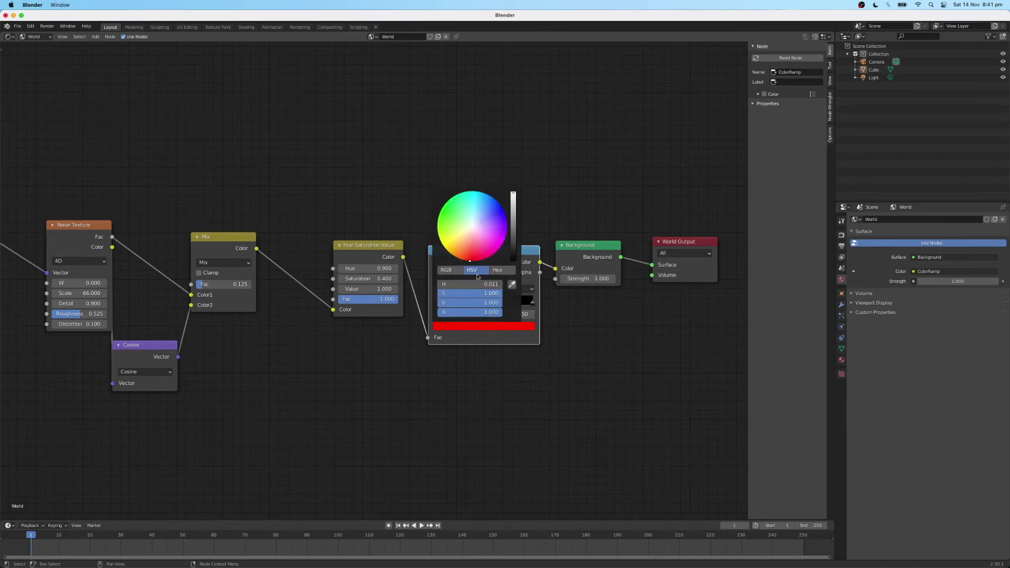
click(446, 270)
click(502, 292)
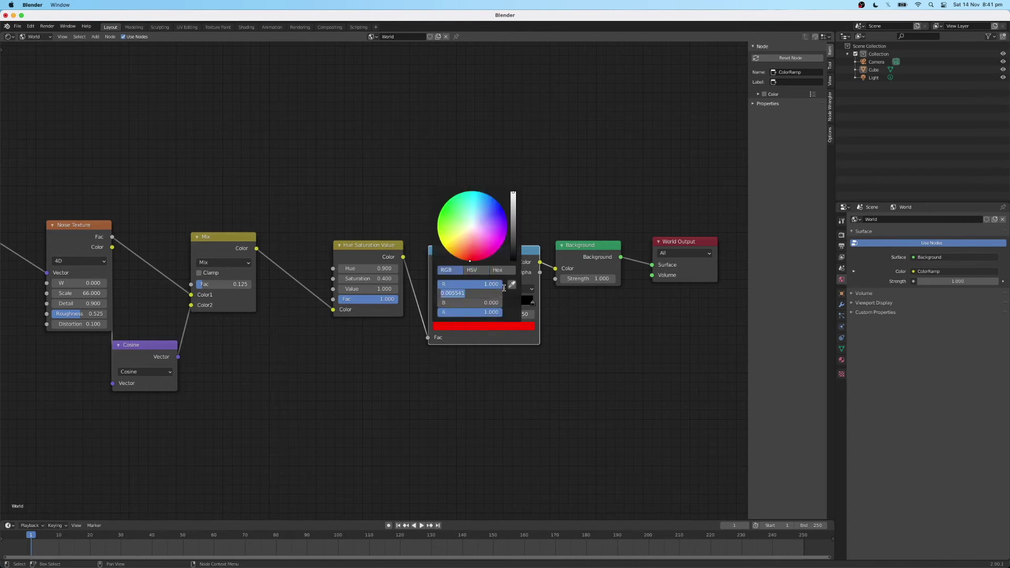
text(0)
key(Return)
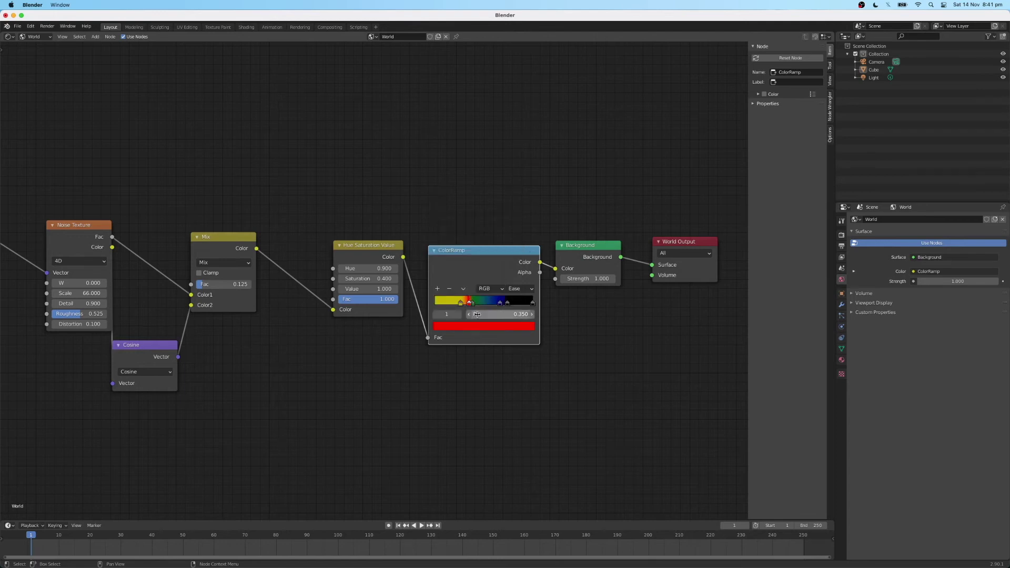
- Move the yellow stop to 0.40 and set its colour to RGB 0.70/0.58/0.02
click(461, 303)
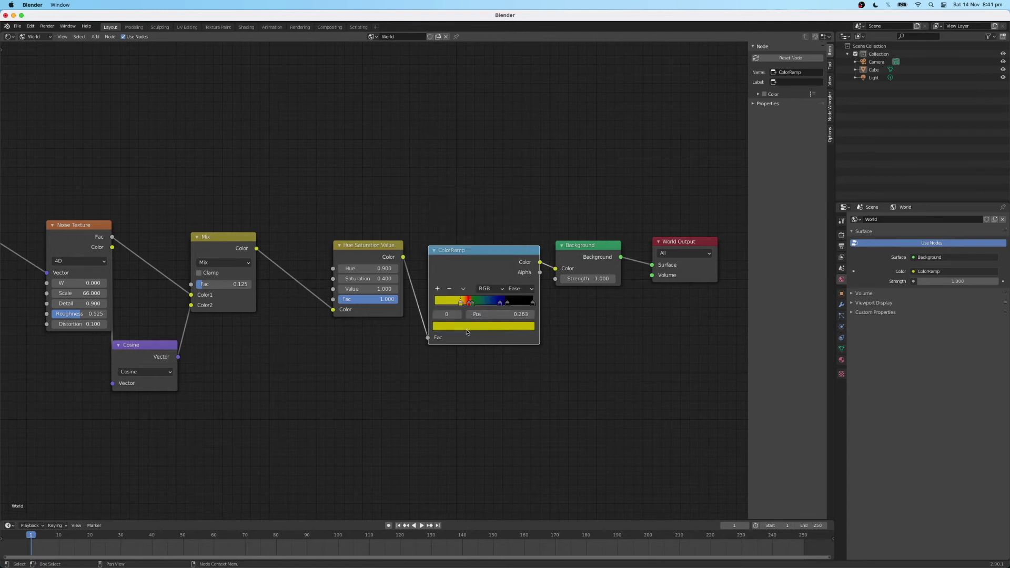
click(520, 314)
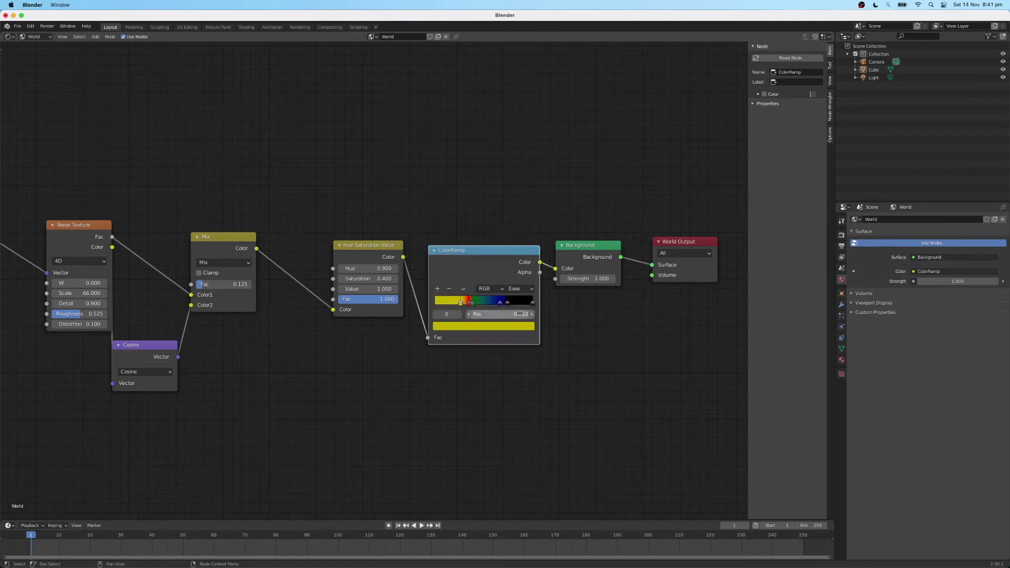
text(0.40)
key(Return)
click(485, 327)
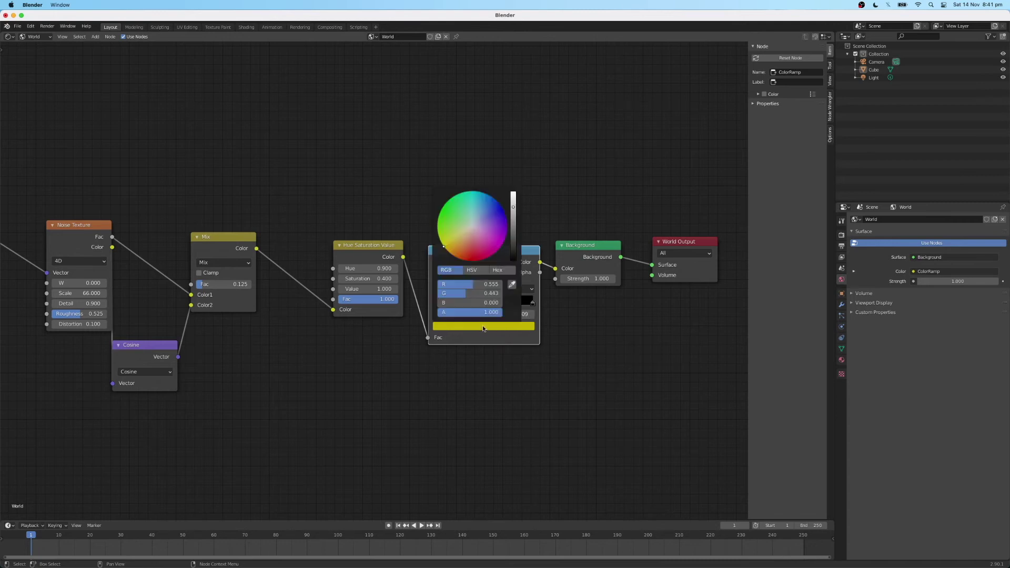
click(487, 287)
text(0.70)
key(Return)
click(490, 293)
text(0.58)
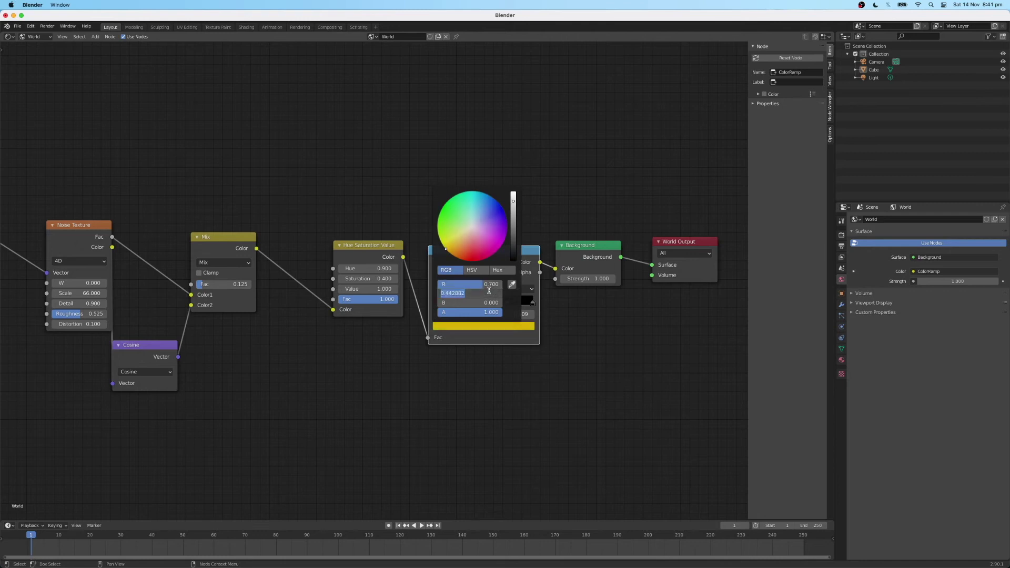
key(Return)
click(481, 302)
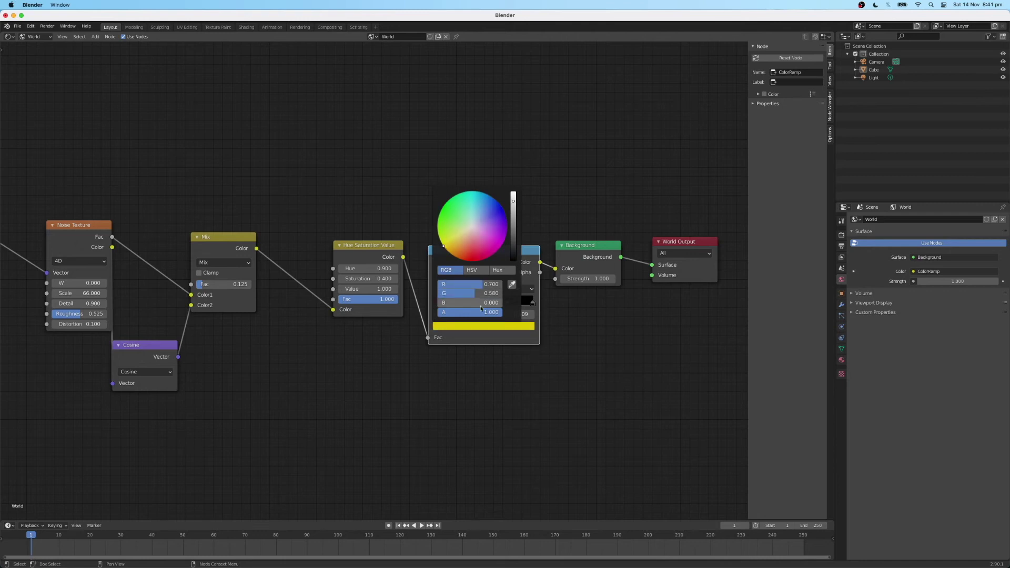
text(0)
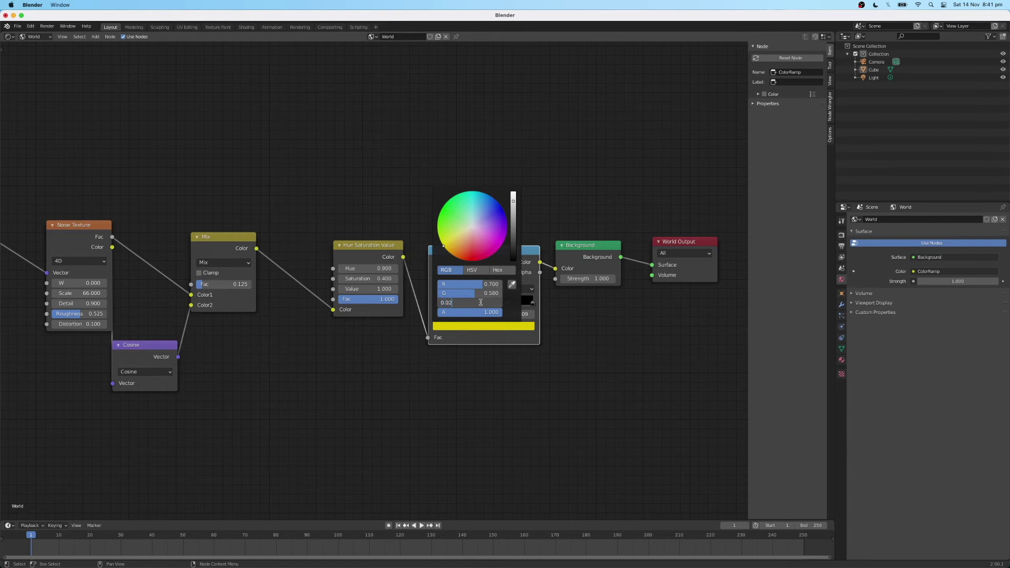
text(.02)
key(Return)
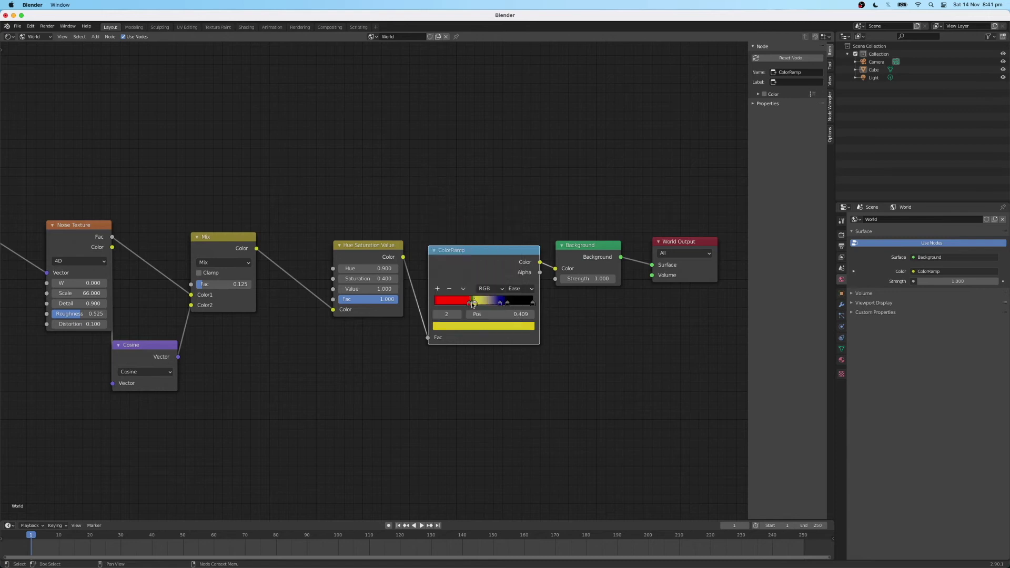
- Move the green stop to 0.50 and set its colour to RGB 0.01/0.29/0
click(472, 304)
click(522, 314)
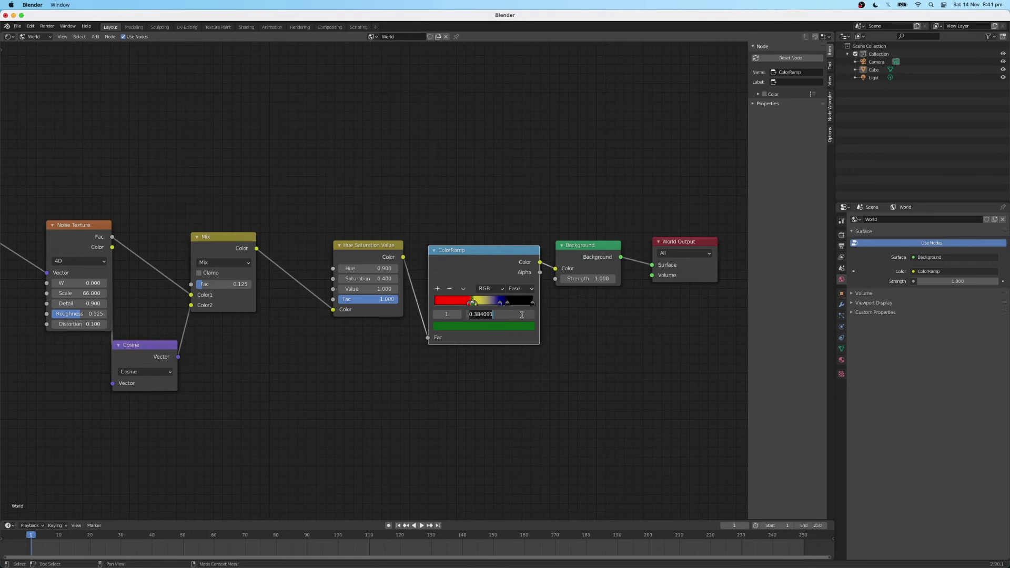
text(0.50)
key(Return)
click(494, 326)
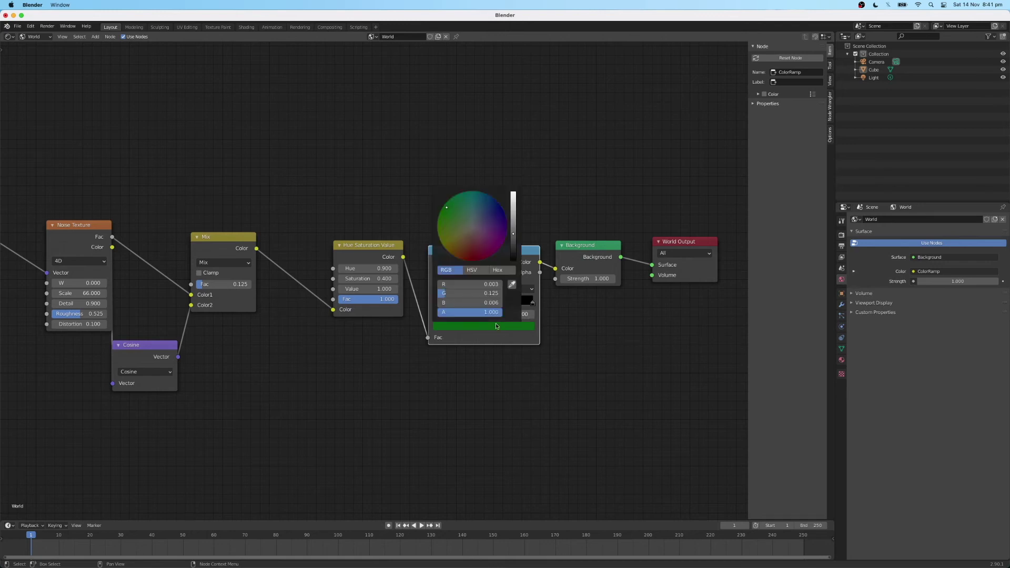
click(474, 285)
text(0.01)
key(Return)
click(485, 293)
text(0.29)
key(Return)
click(480, 302)
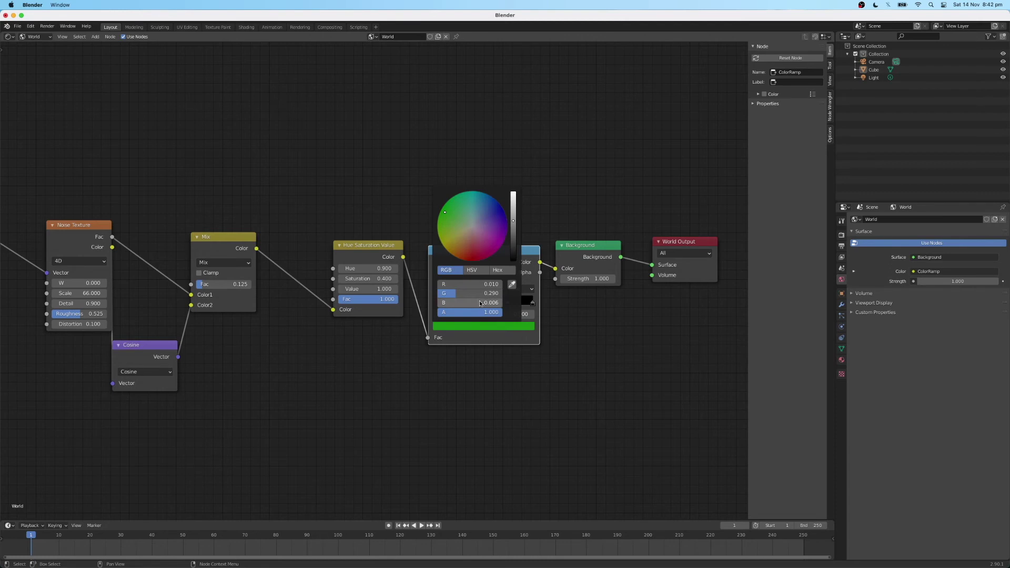
text(0.0)
key(Return)
- Make the blue stop a deeper blue (RGB 0/0/0.75) at position 0.634
click(499, 304)
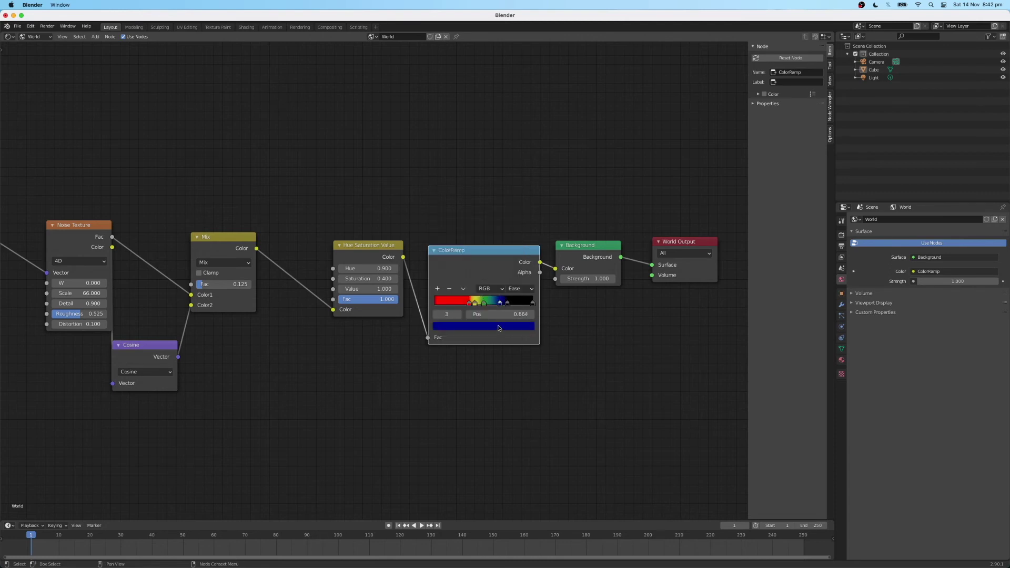
click(499, 327)
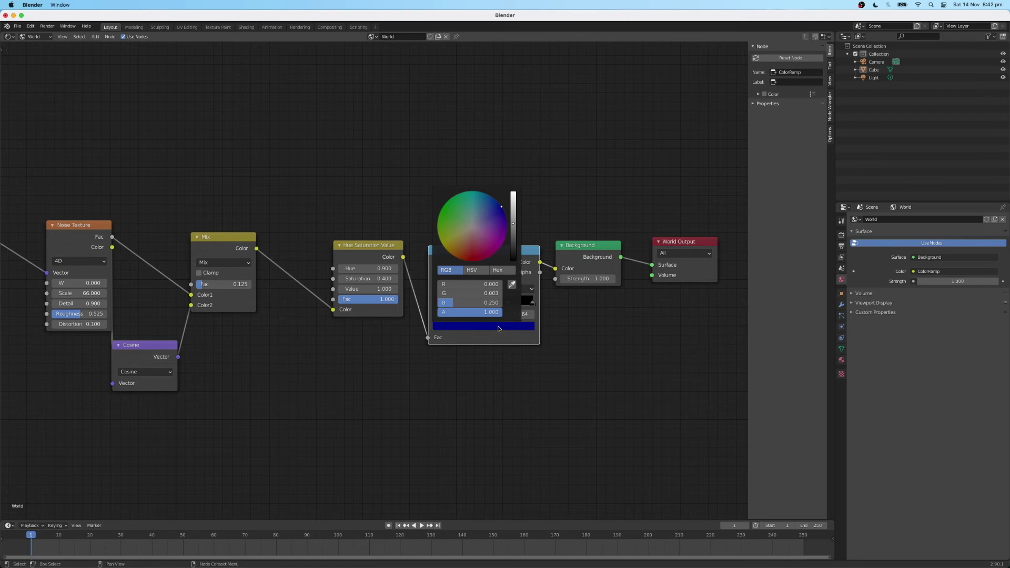
click(494, 293)
text(0)
key(Return)
click(495, 301)
text(0.75)
key(Return)
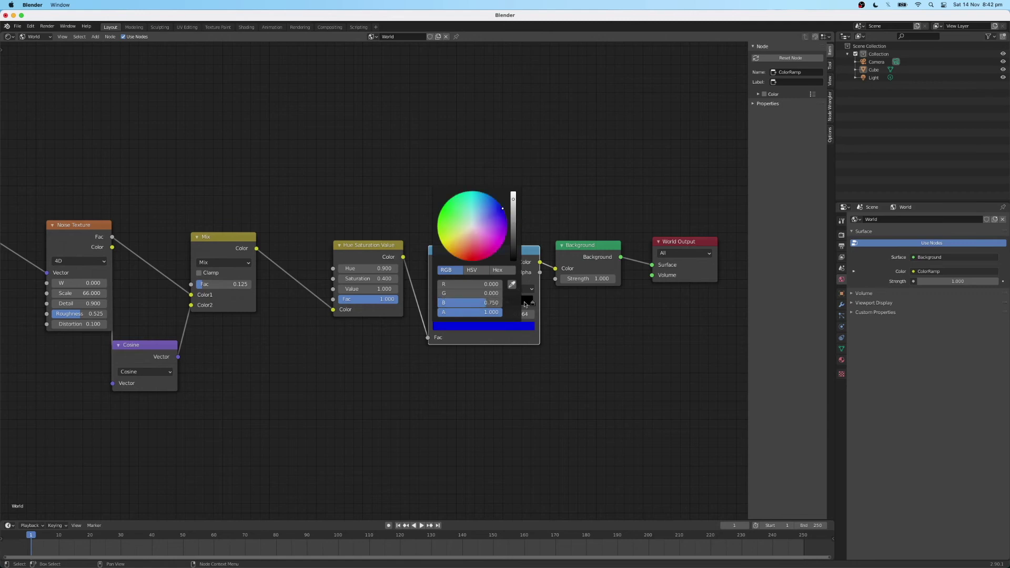
click(522, 313)
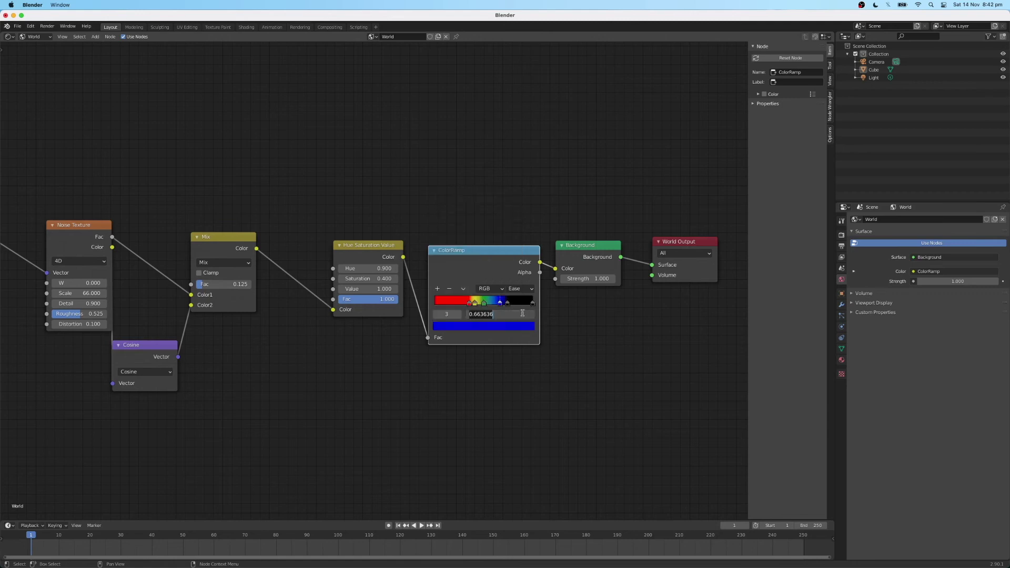
text(0.634)
key(Return)
- Move the black stop to position 0.67
click(507, 303)
click(507, 314)
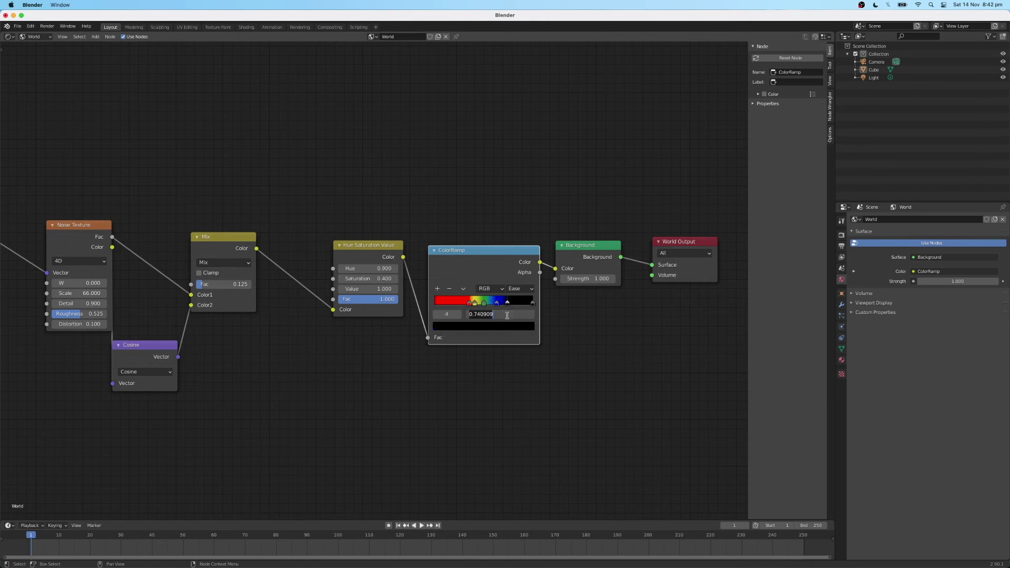
text(000)
key(Return)
click(533, 303)
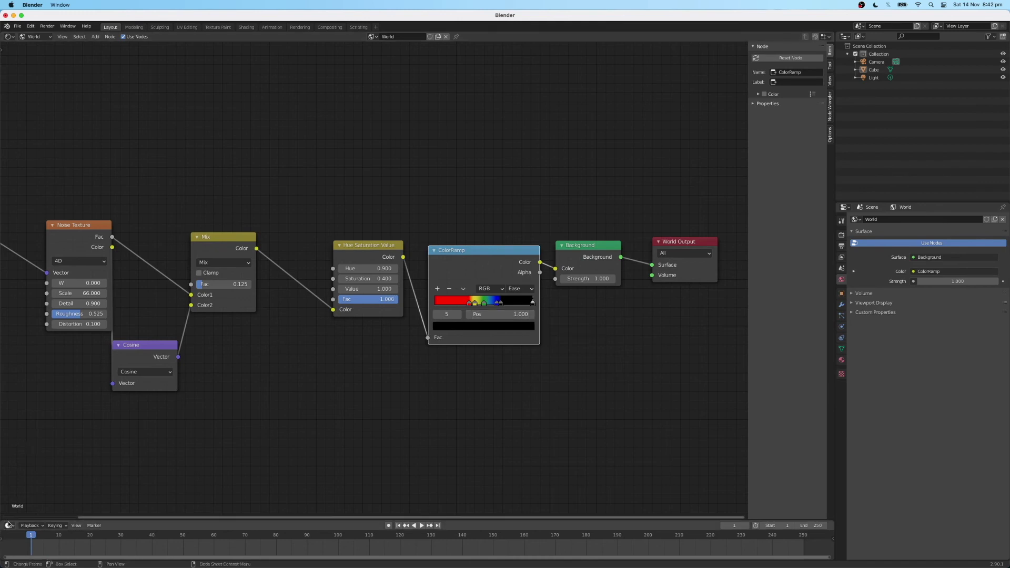
- Enlarge the timeline and turn it into a 3D Viewport, then show the Eevee render properties
drag(9, 518, 9, 332)
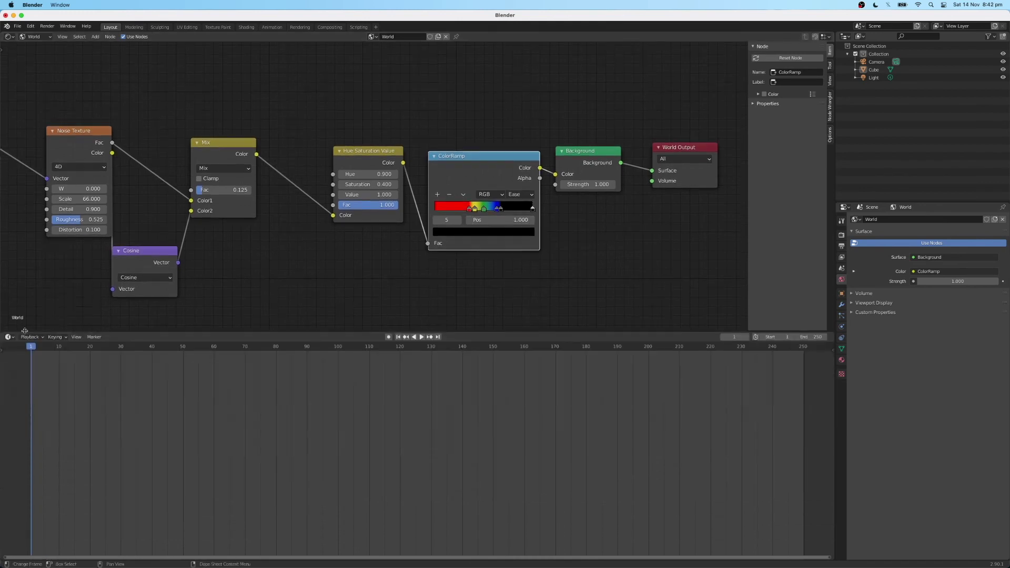
click(10, 337)
click(23, 367)
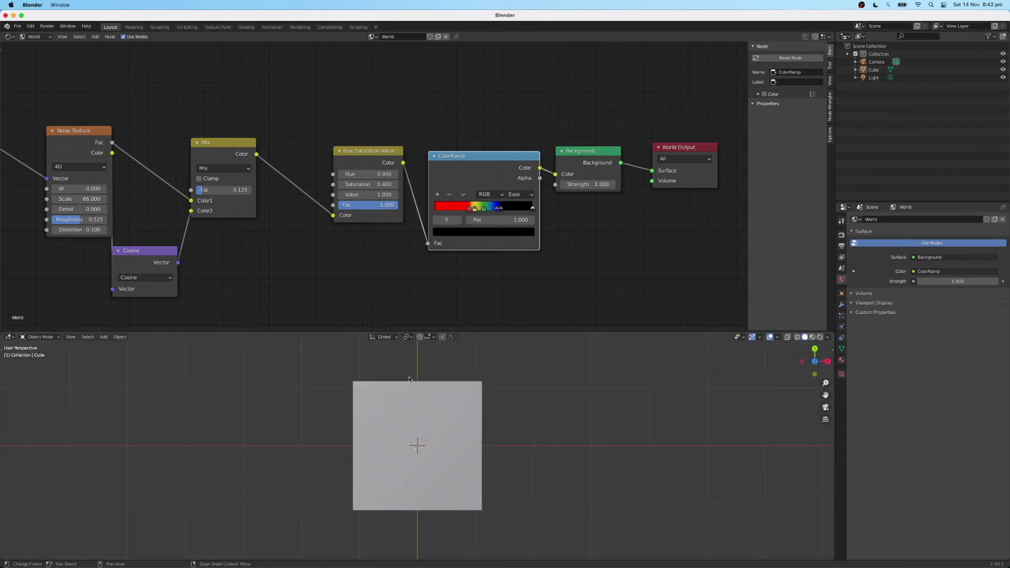
click(841, 234)
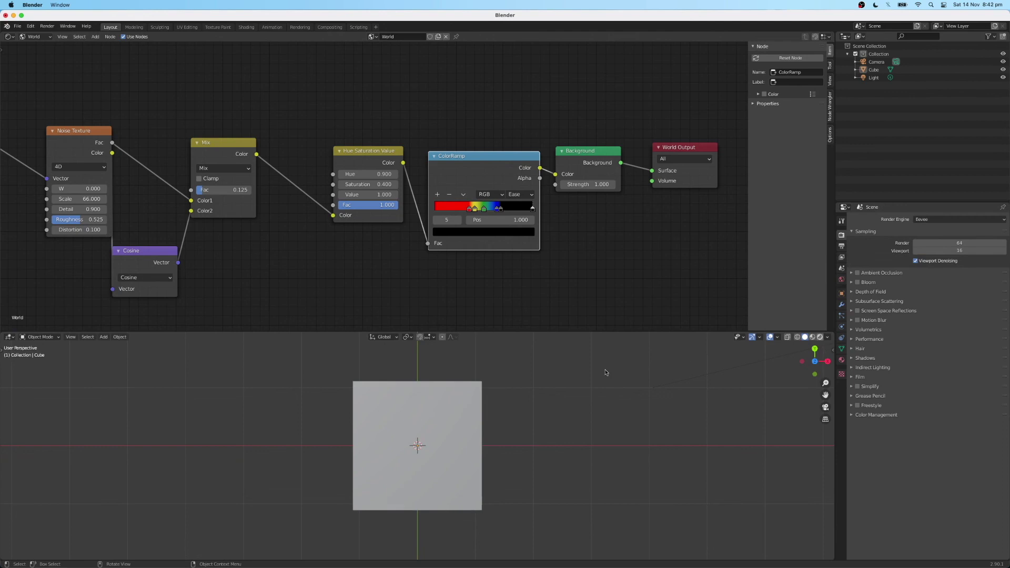
- Switch the viewport to Rendered shading to preview the noise world
key(z)
click(522, 403)
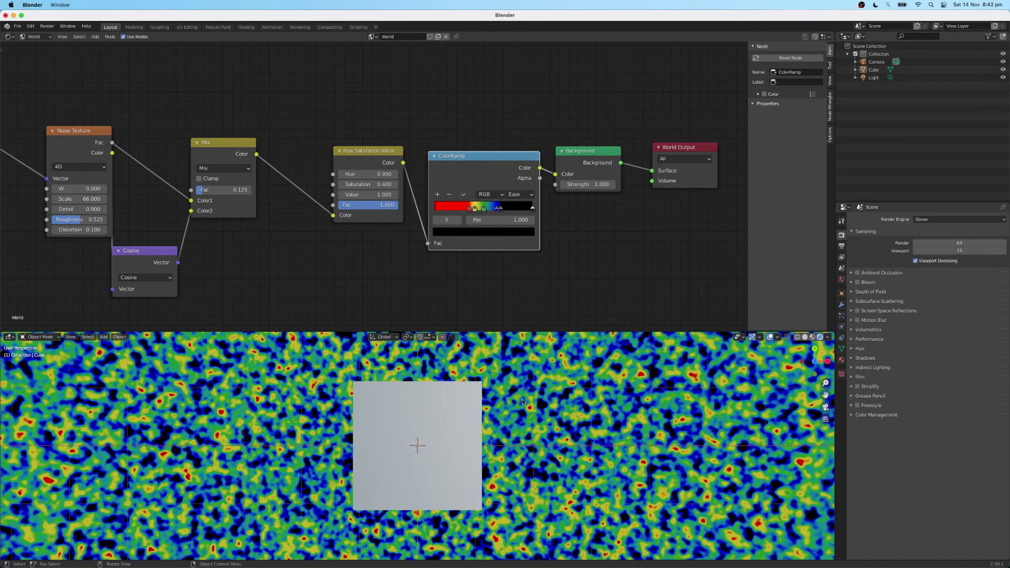
middle_drag(522, 403, 459, 417)
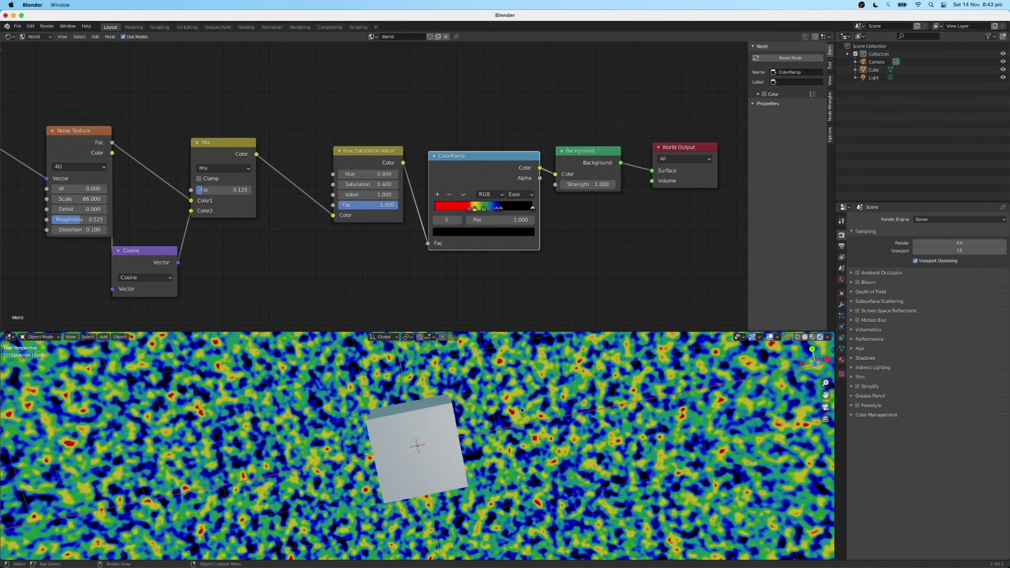
- Delete the default cube, leaving only the rendered noise world in view
click(443, 419)
key(x)
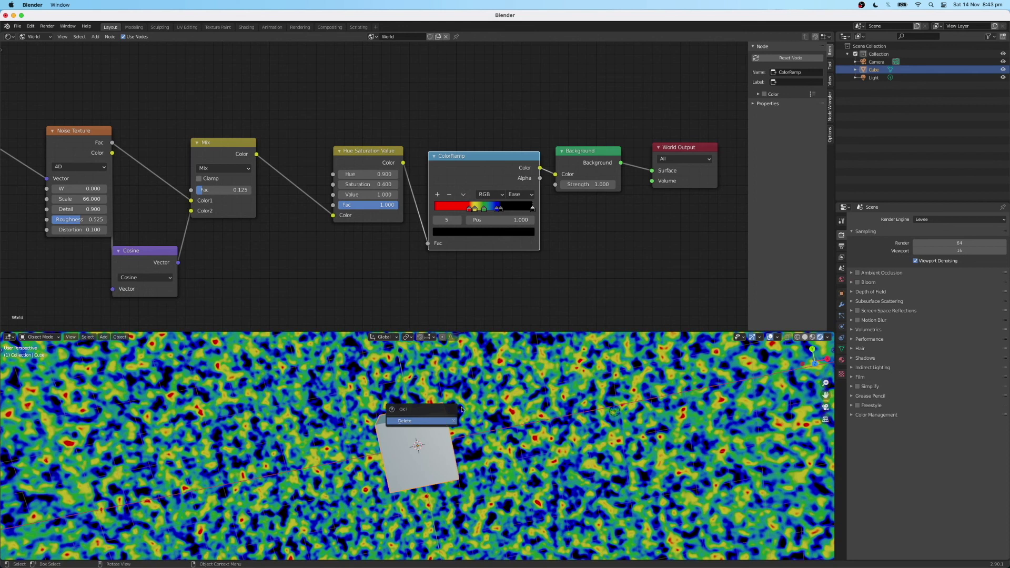
click(445, 421)
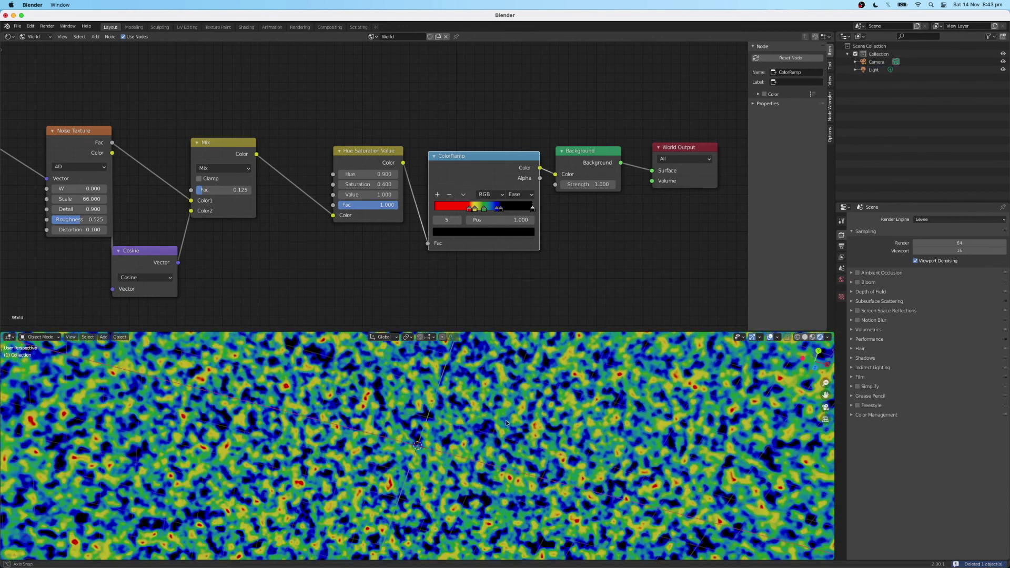
middle_drag(506, 420, 497, 403)
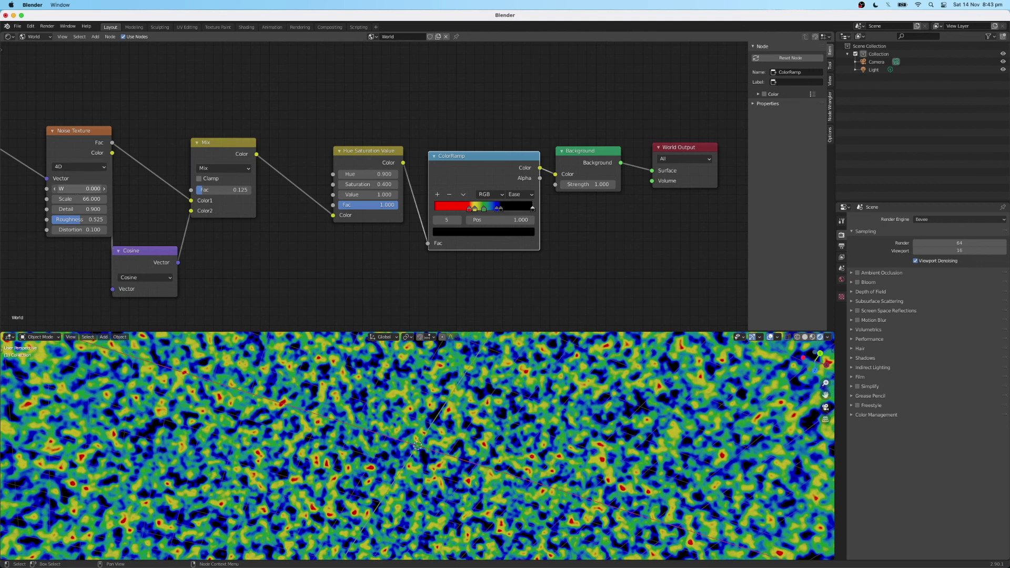
- Drag the Noise Texture node's W value up to 1.900
drag(79, 188, 134, 188)
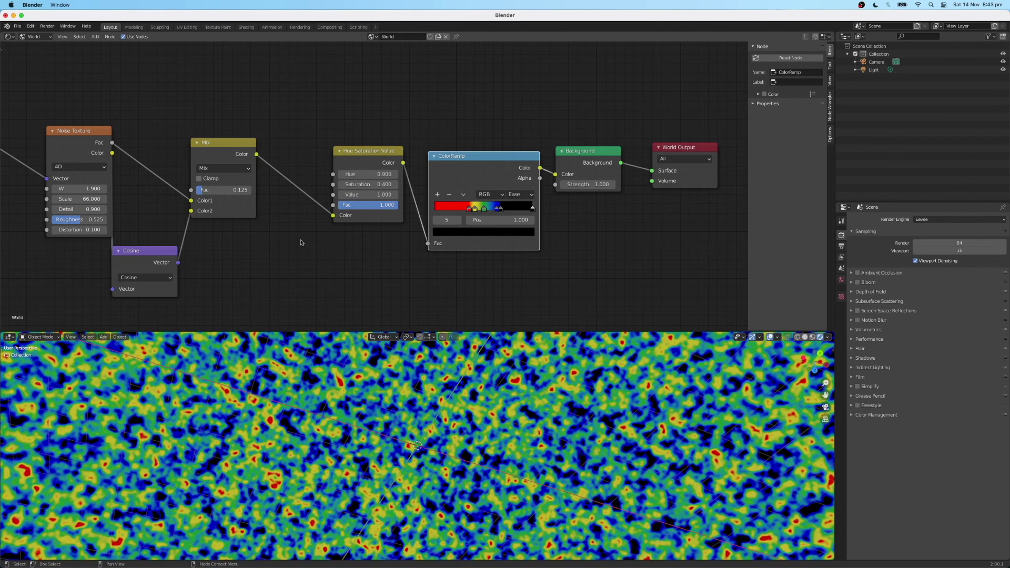